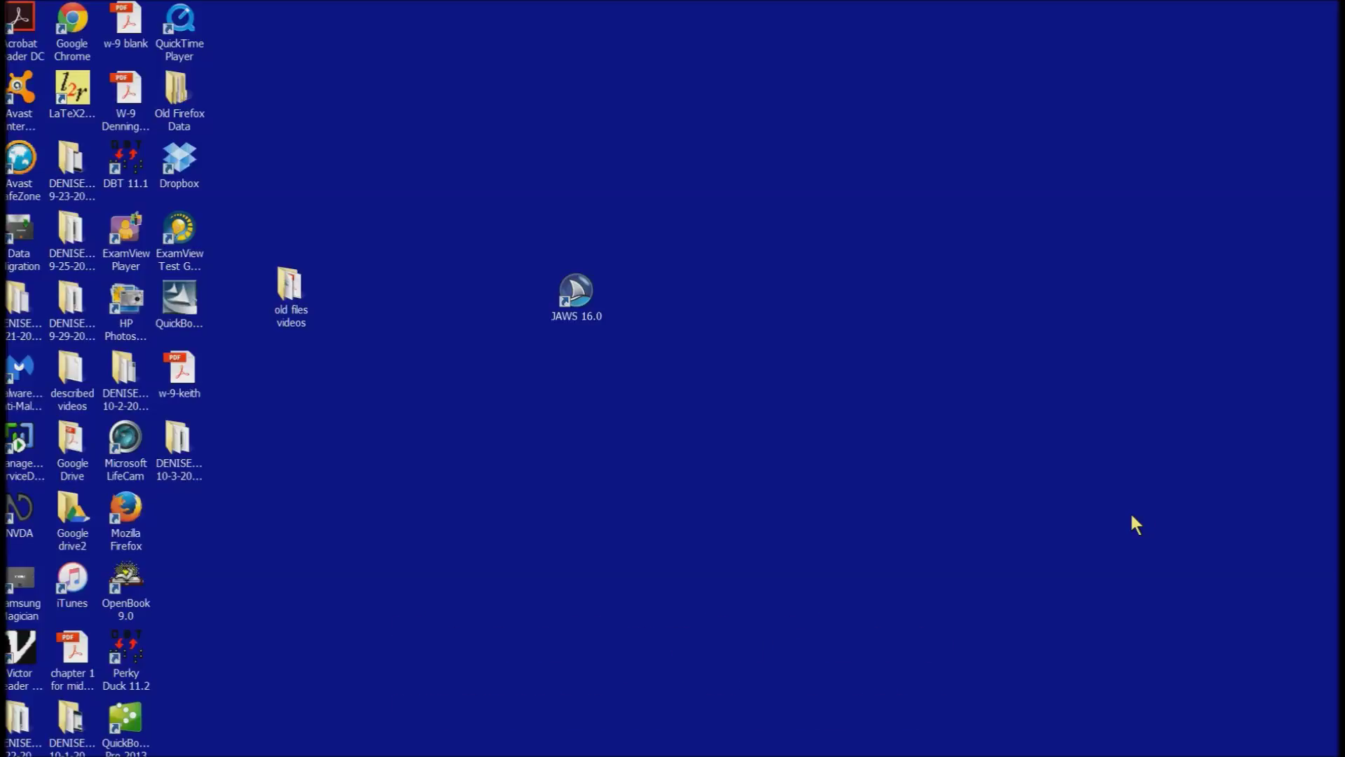
# - Launch Google Chrome from the desktop shortcut hotkey to reach the Google home page
pyautogui.press('Return')
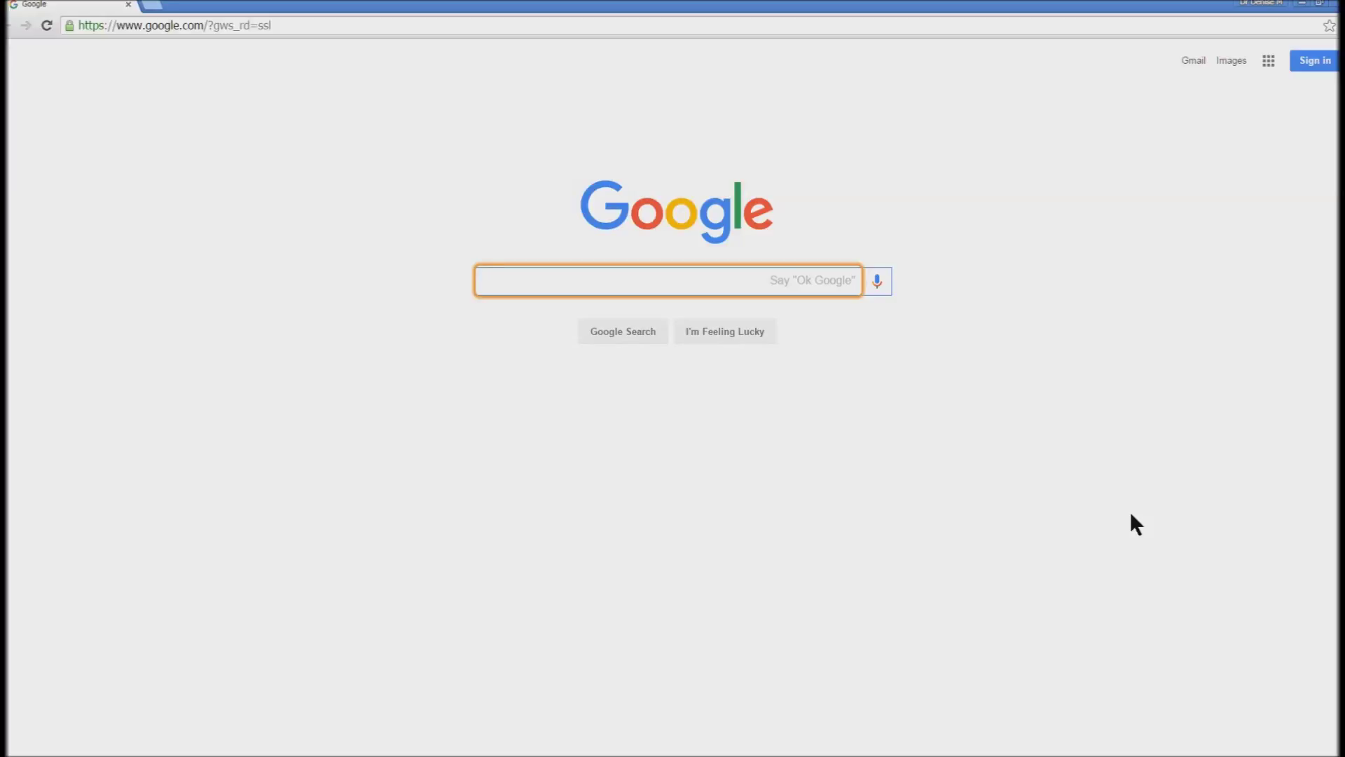
pyautogui.press('Tab')
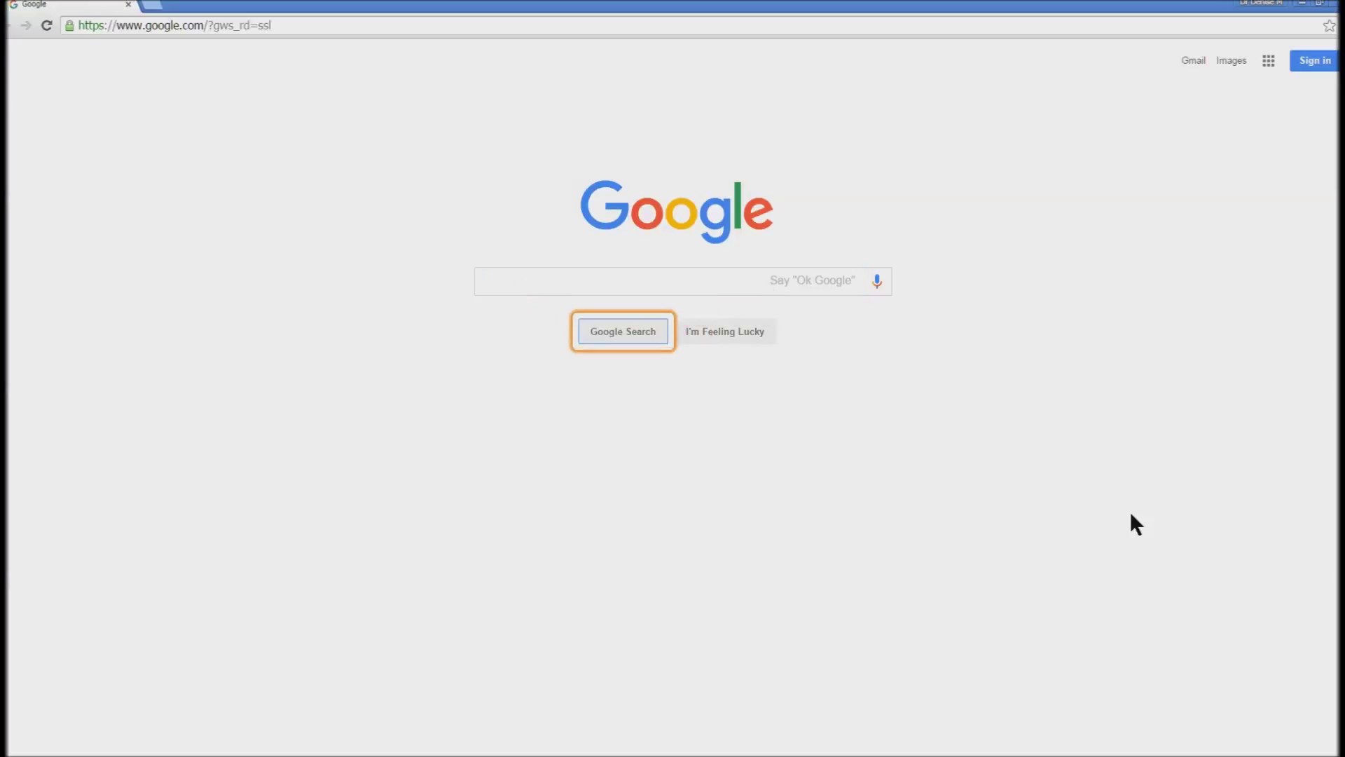
pyautogui.press('Tab')
pyautogui.press('Tab')
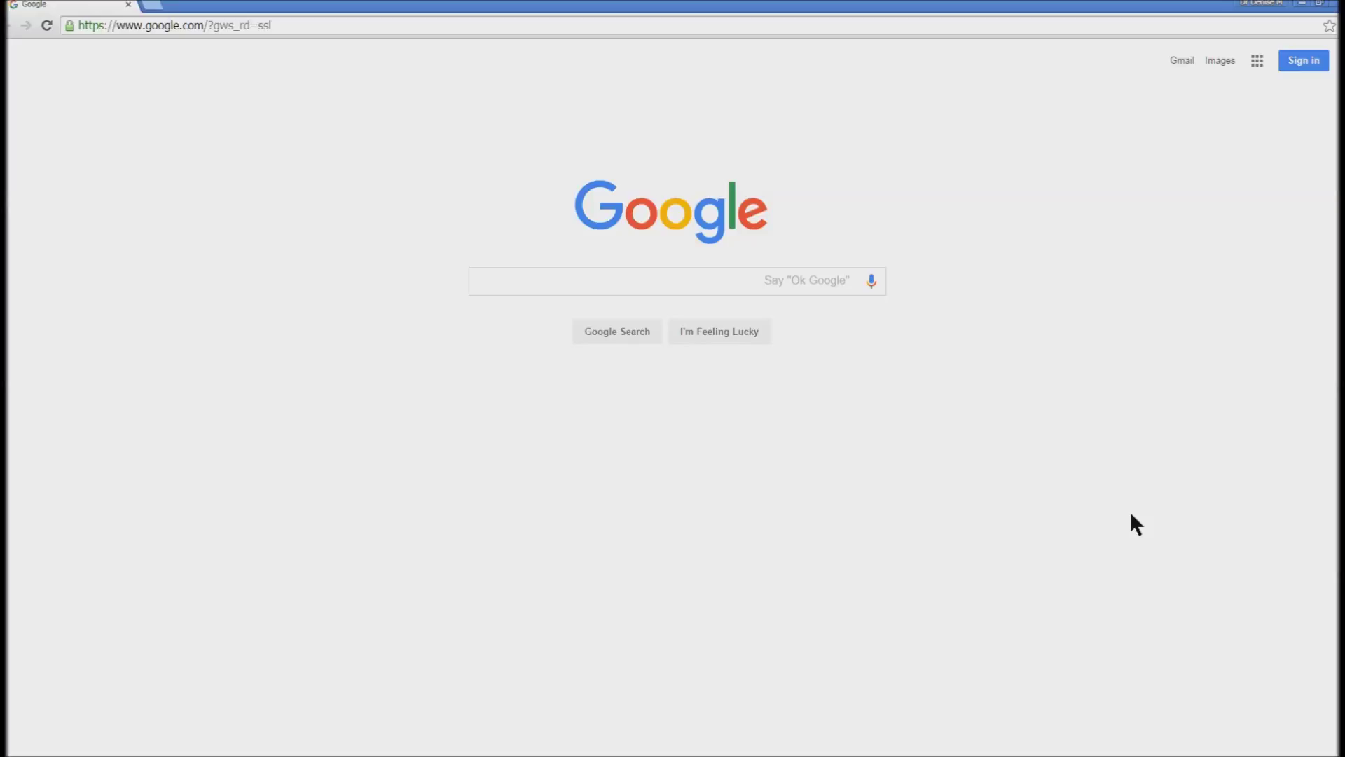
pyautogui.press('Tab')
pyautogui.press('Tab')
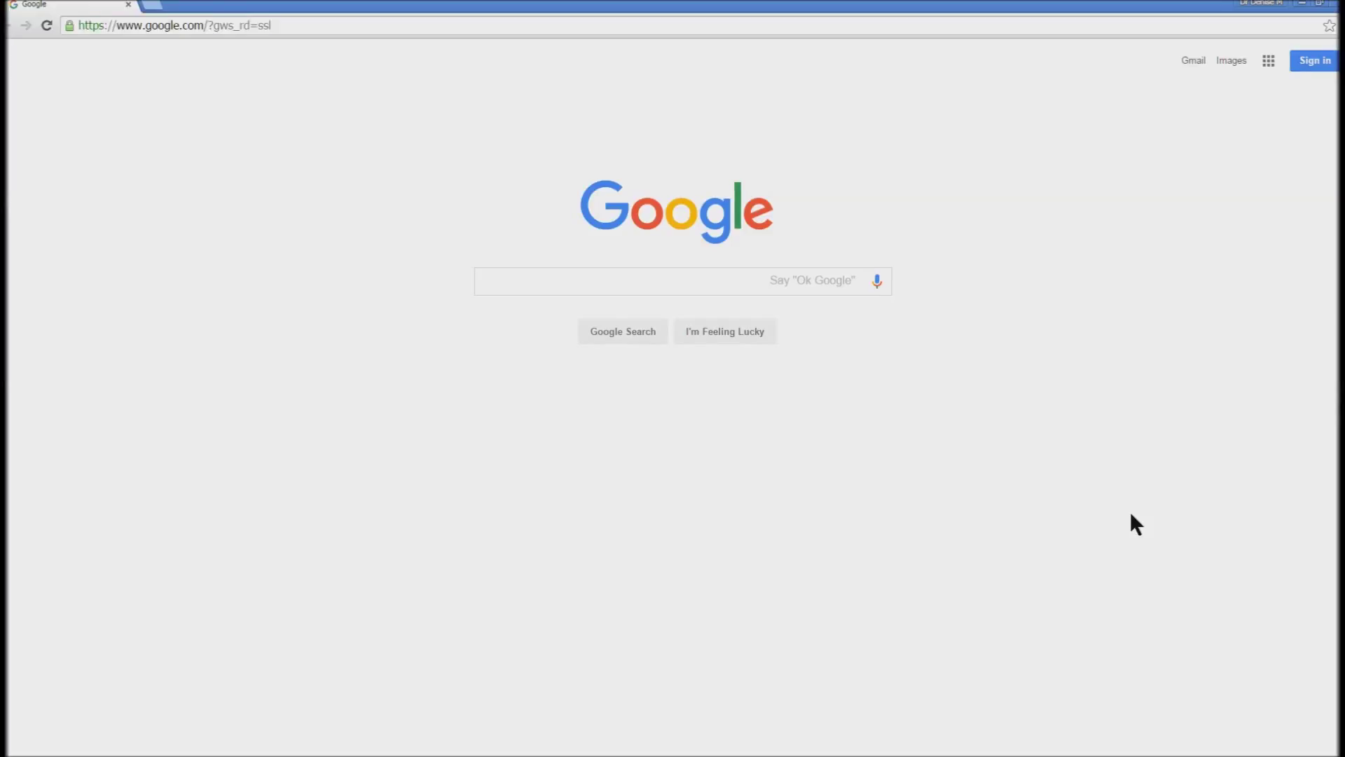
pyautogui.press('Tab')
pyautogui.press('Tab')
pyautogui.press('Tab')
# - Open Chrome Settings and go to the Extensions page showing ChromeVox 45.0.2428.0 enabled
pyautogui.hotkey('alt', 'f')
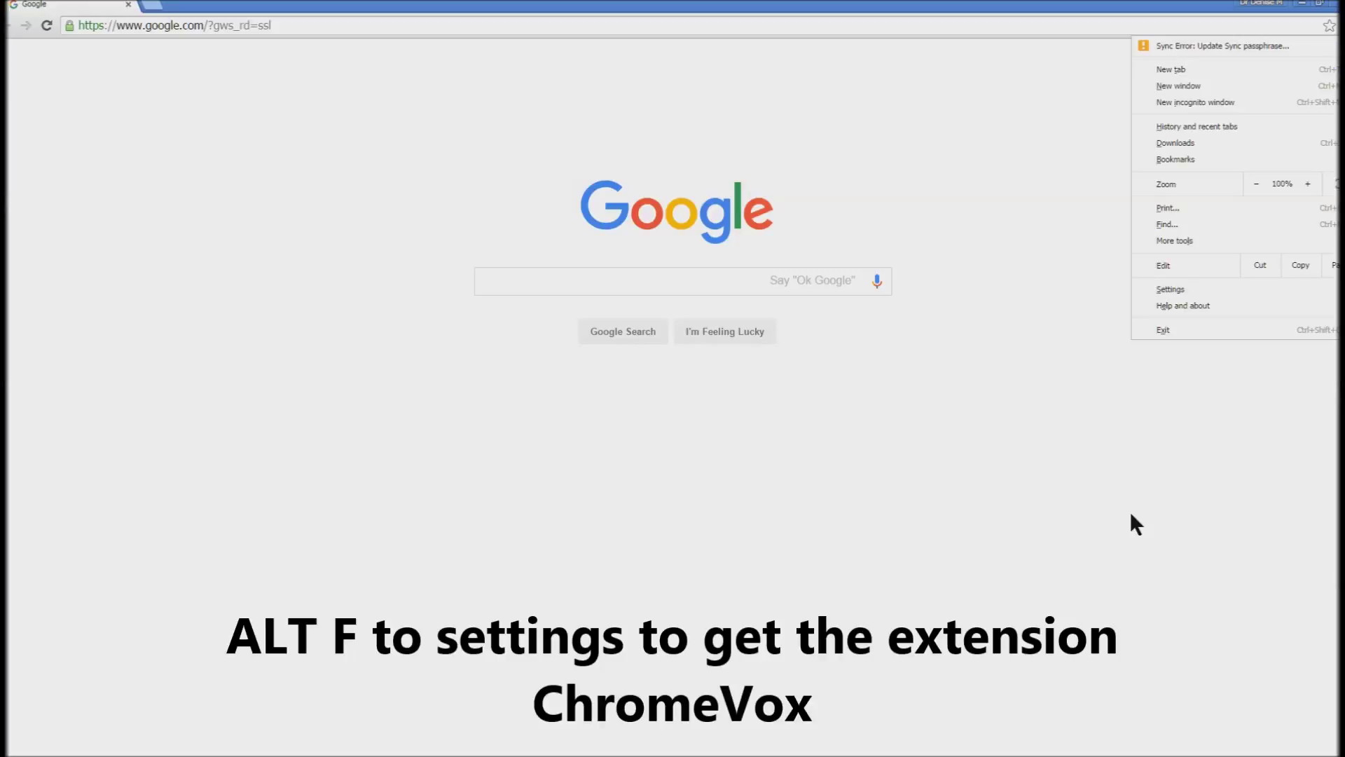
pyautogui.press('Down')
pyautogui.press('Up')
pyautogui.press('Up')
pyautogui.press('Up')
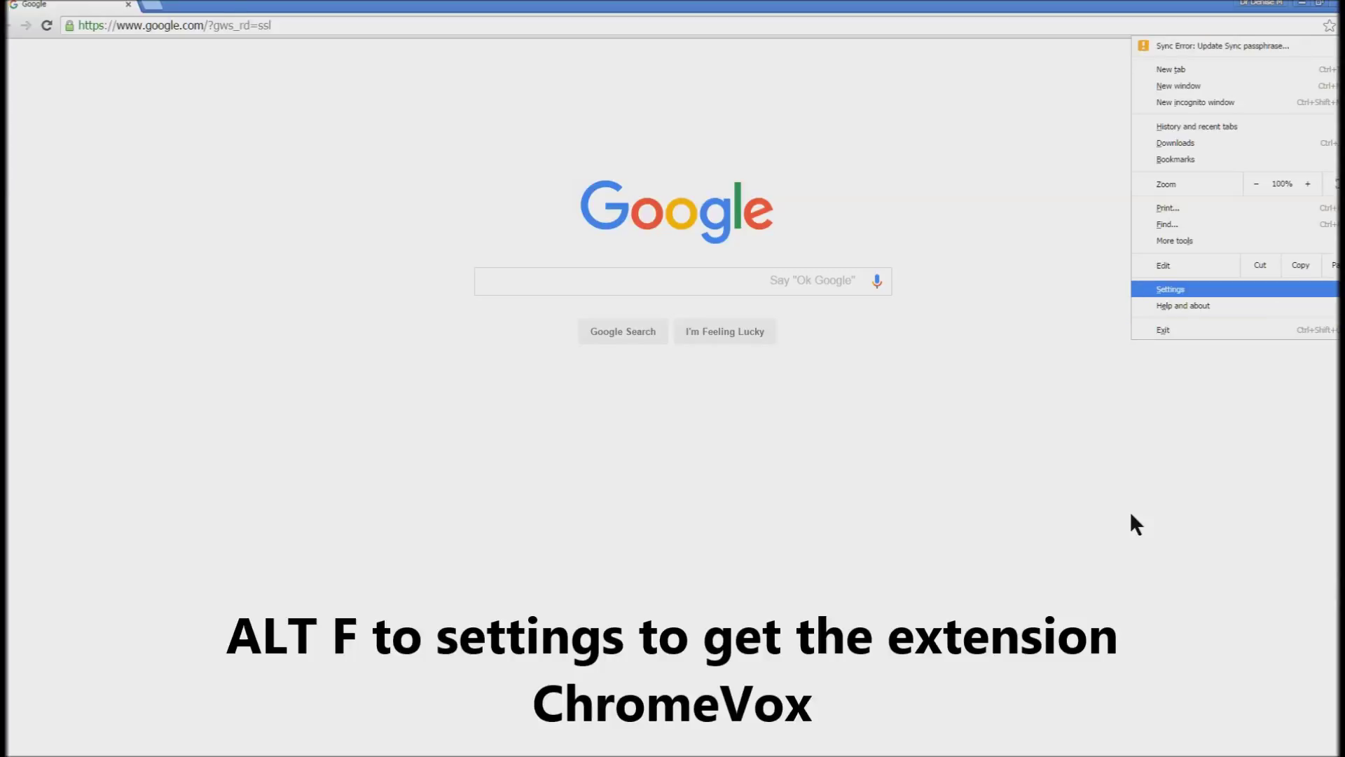
pyautogui.press('Return')
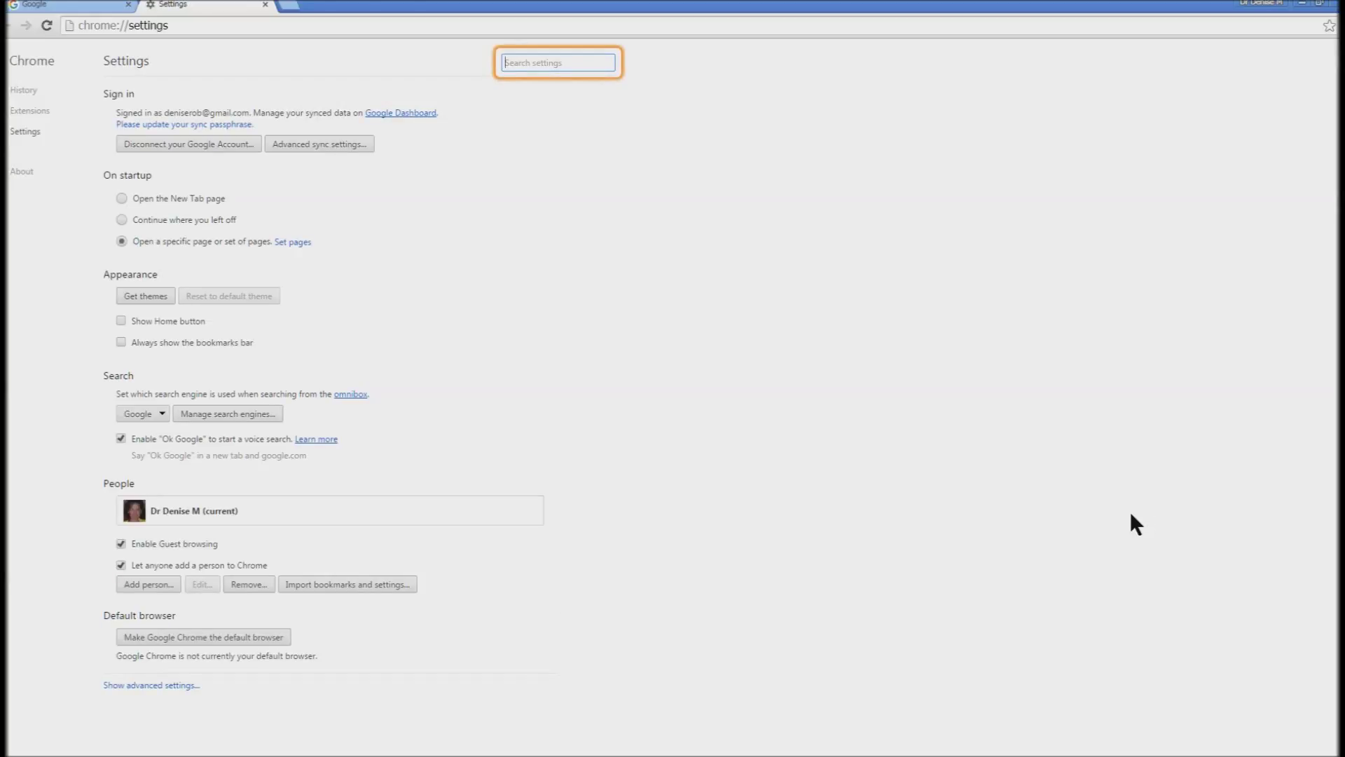
pyautogui.press('Tab')
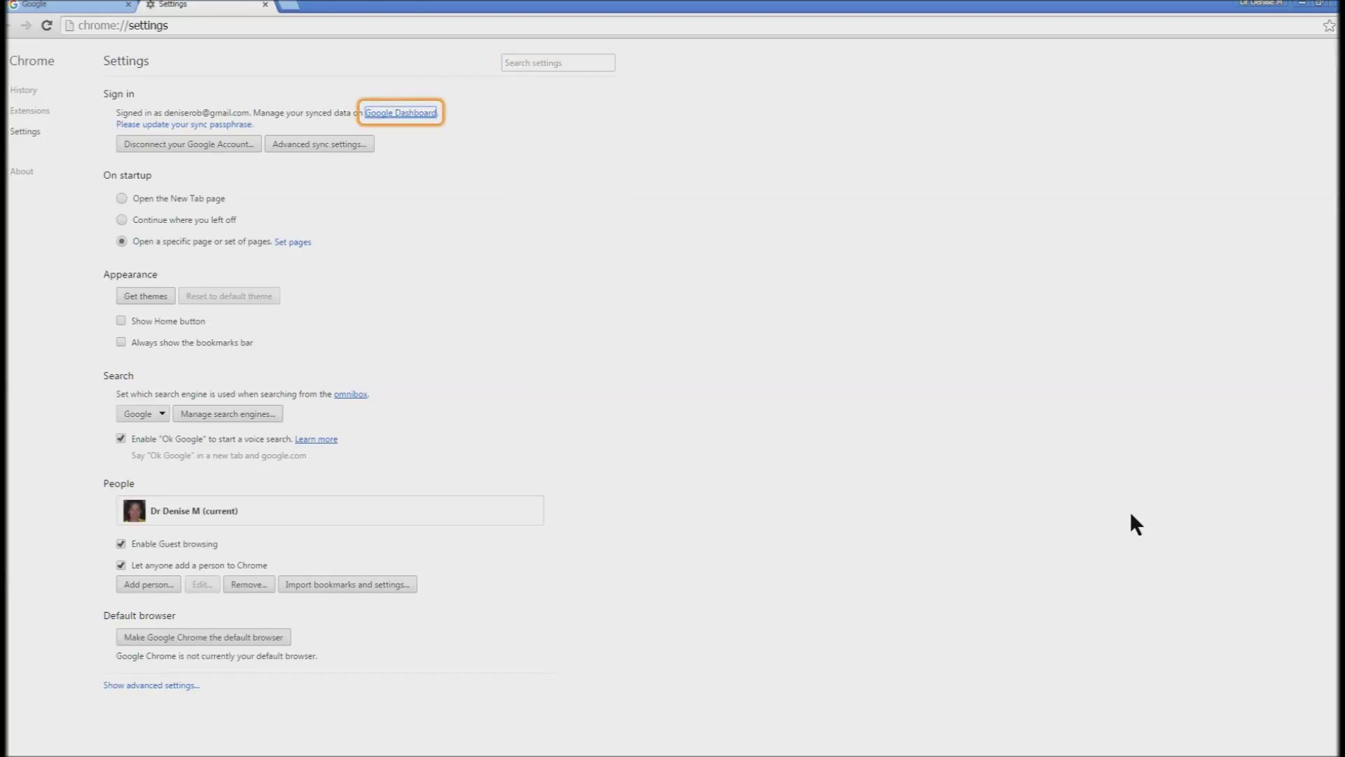
pyautogui.press('Tab')
pyautogui.press('Tab')
pyautogui.press('Tab')
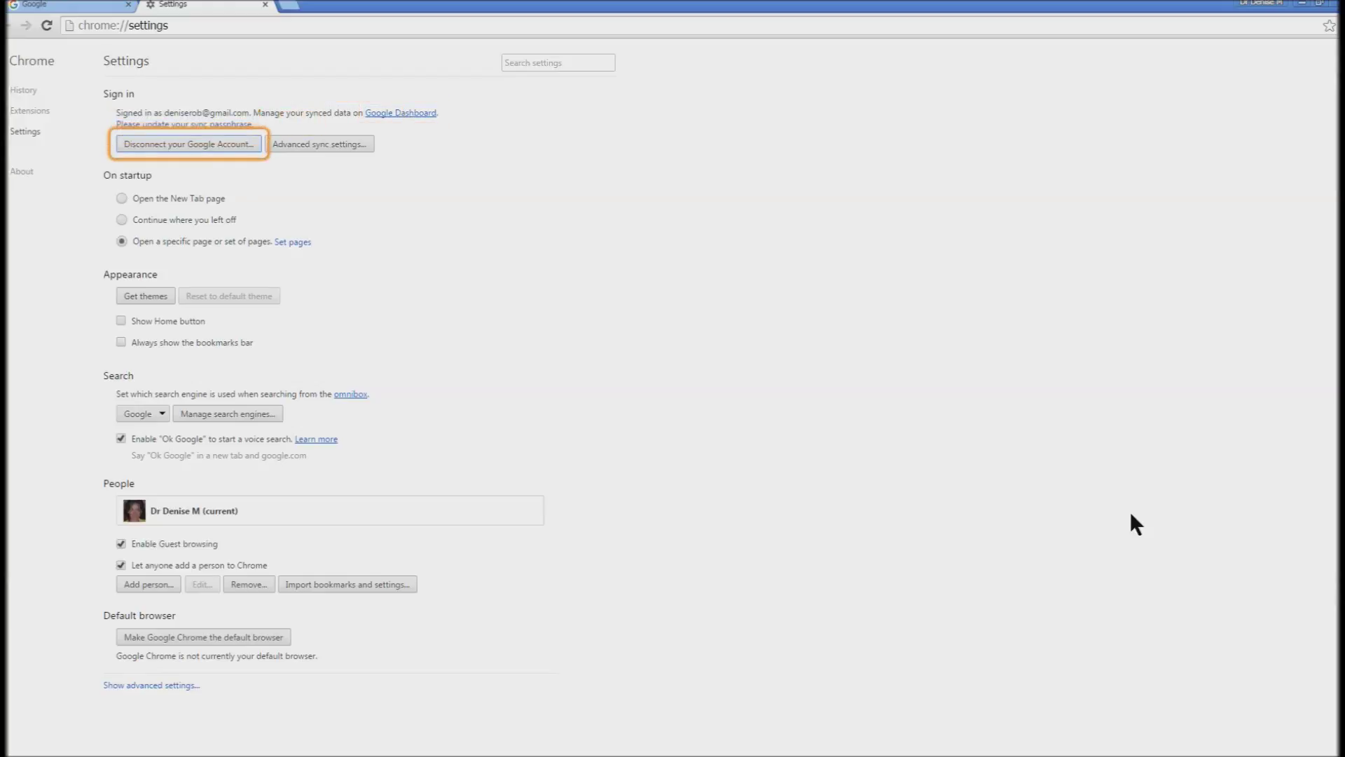
pyautogui.hotkey('shift', 'Tab')
pyautogui.hotkey('shift', 'Tab')
pyautogui.hotkey('shift', 'Tab')
pyautogui.hotkey('shift', 'Tab')
pyautogui.hotkey('shift', 'Tab')
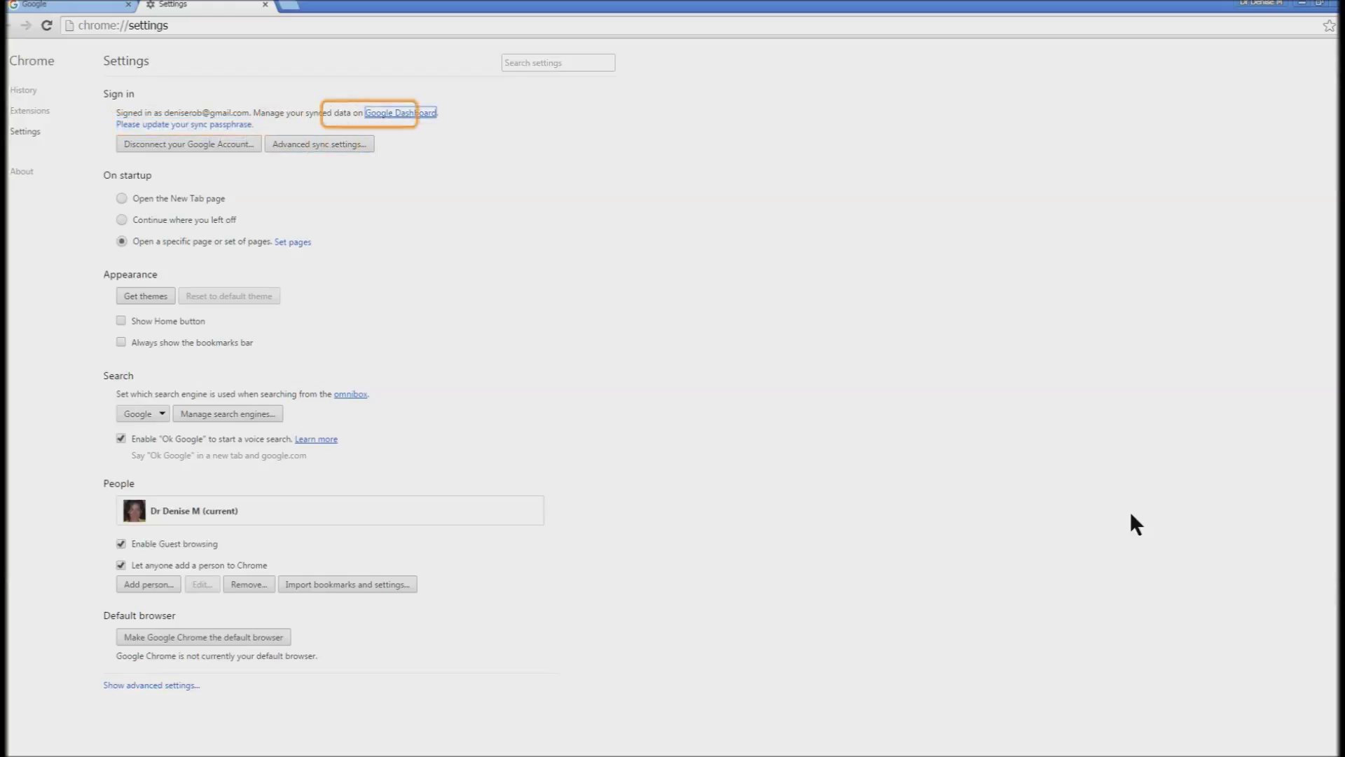
pyautogui.hotkey('shift', 'Tab')
pyautogui.hotkey('shift', 'Tab')
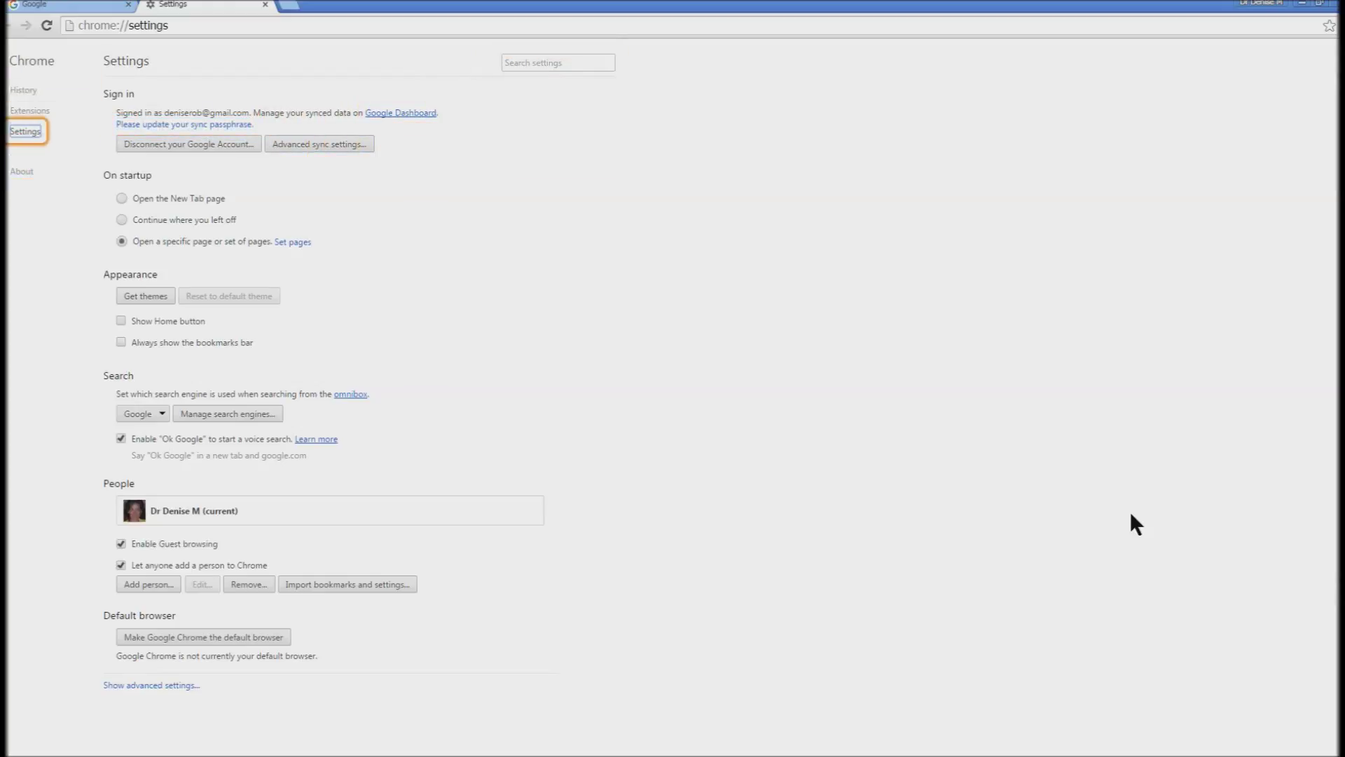
pyautogui.press('Return')
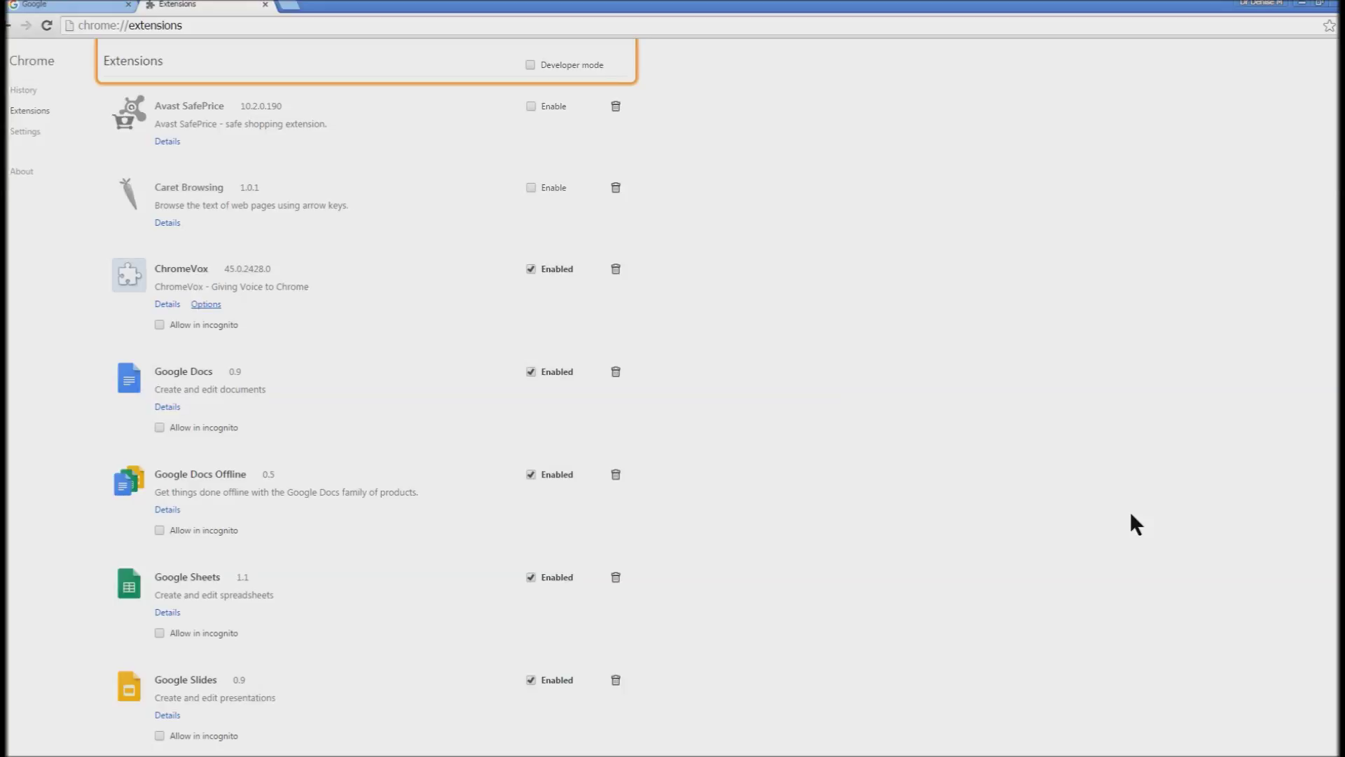
# - Review the installed extensions list, then switch back to the Google home page tab
pyautogui.press('Tab')
pyautogui.press('Tab')
pyautogui.press('Tab')
pyautogui.press('Tab')
pyautogui.press('Tab')
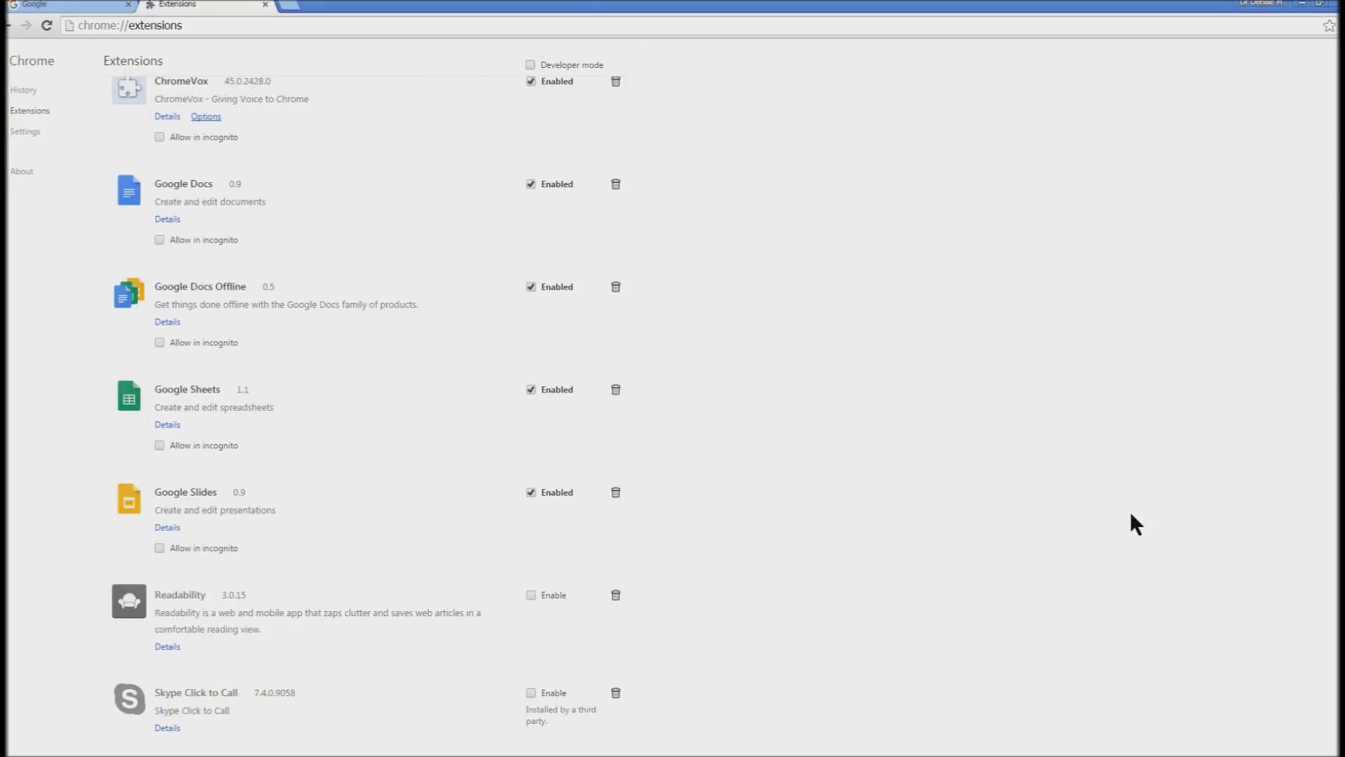
pyautogui.hotkey('shift', 'Tab')
pyautogui.hotkey('shift', 'Tab')
pyautogui.hotkey('shift', 'Tab')
pyautogui.hotkey('shift', 'Tab')
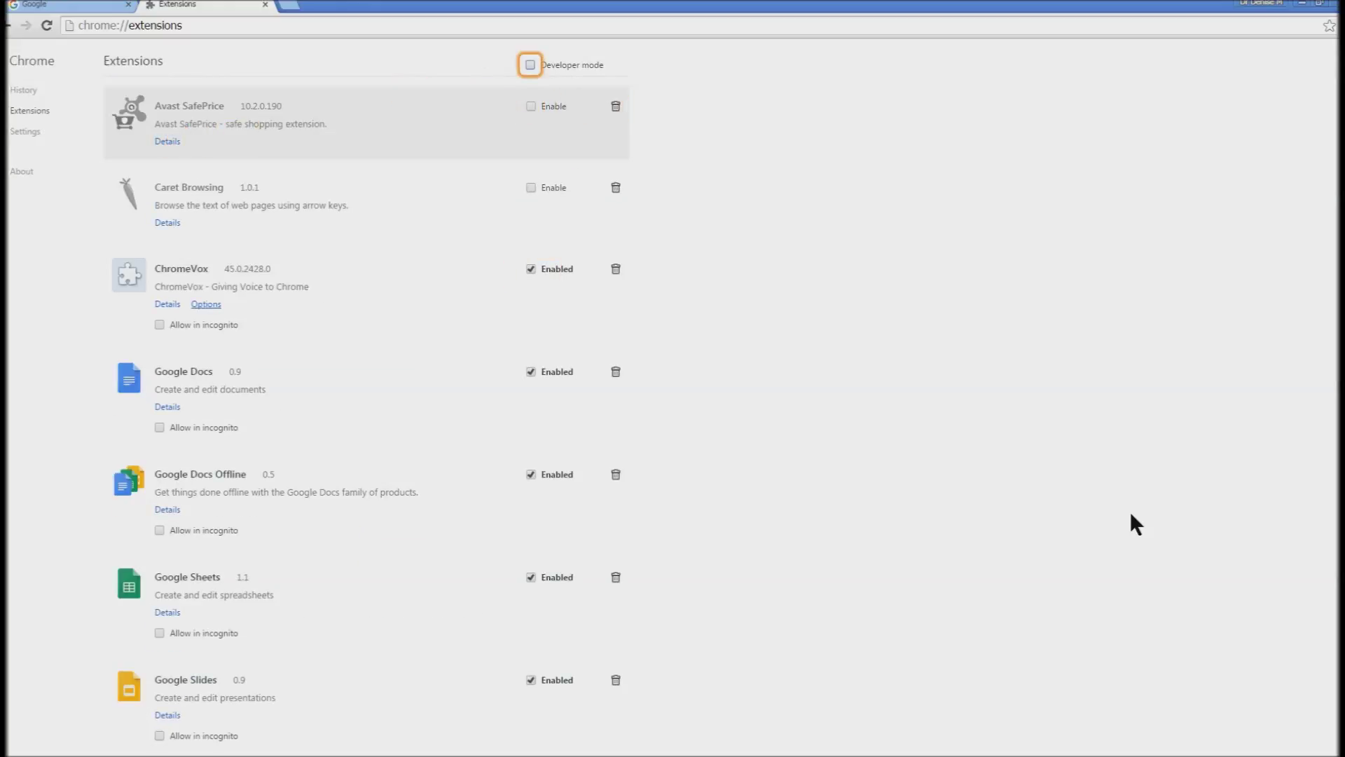
pyautogui.hotkey('ctrl', 'shift', 'Tab')
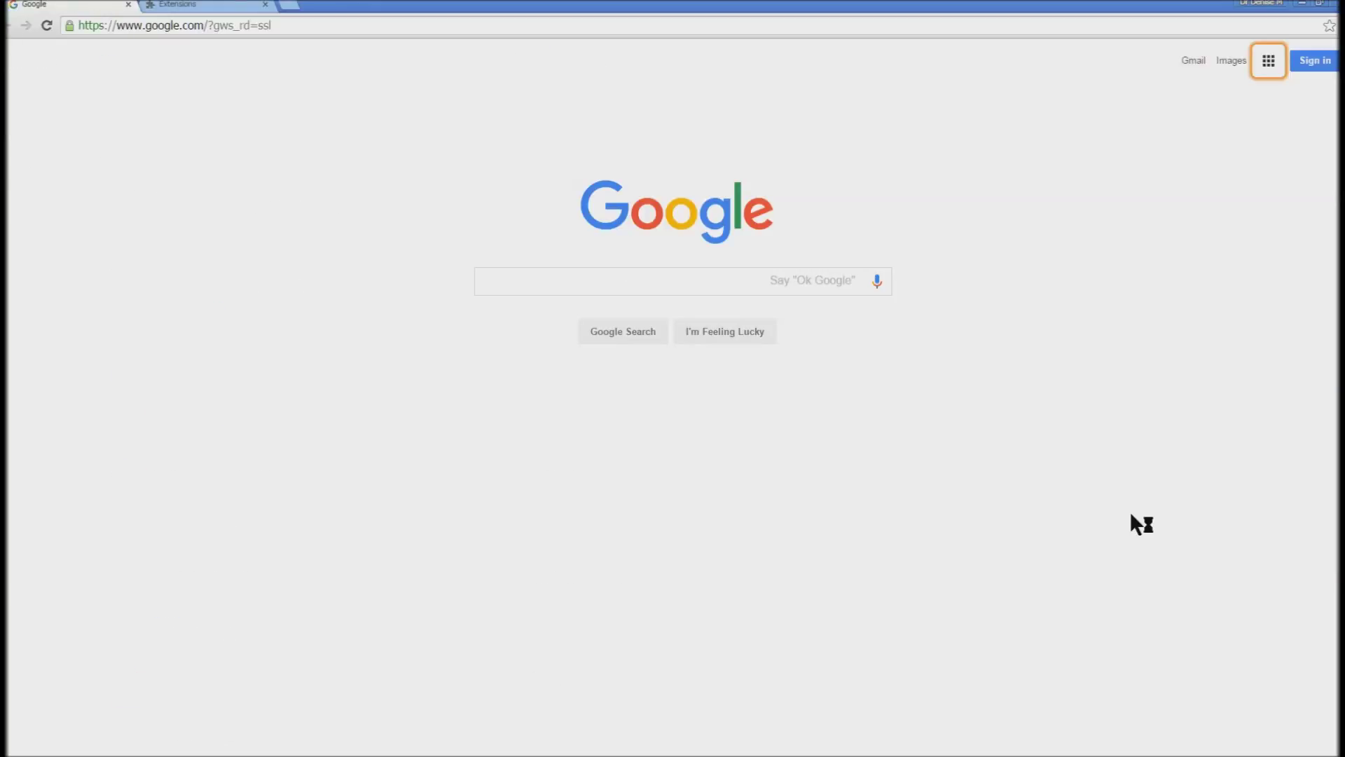
# - Choose Drive from the Google apps list to load the Google Drive landing page
pyautogui.press('Return')
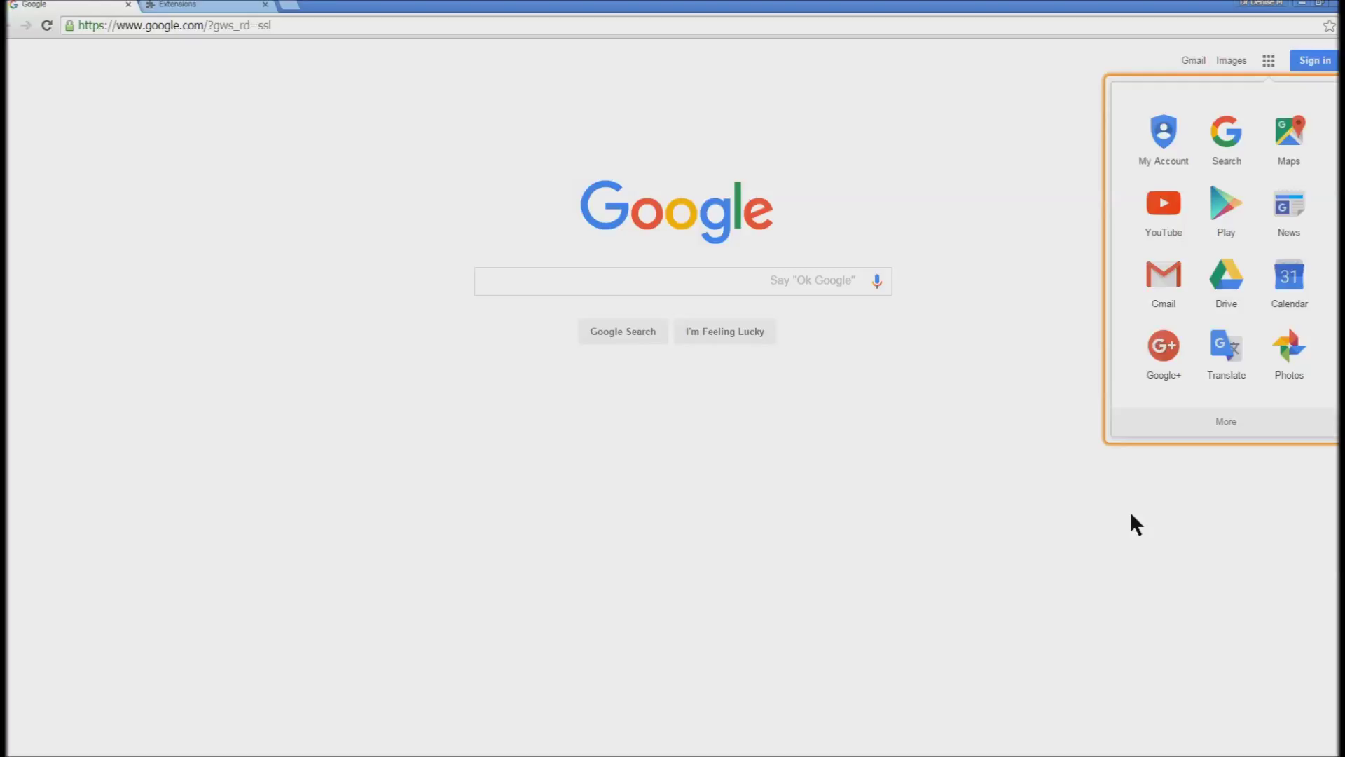
pyautogui.press('Tab')
pyautogui.press('Tab')
pyautogui.press('Tab')
pyautogui.press('Tab')
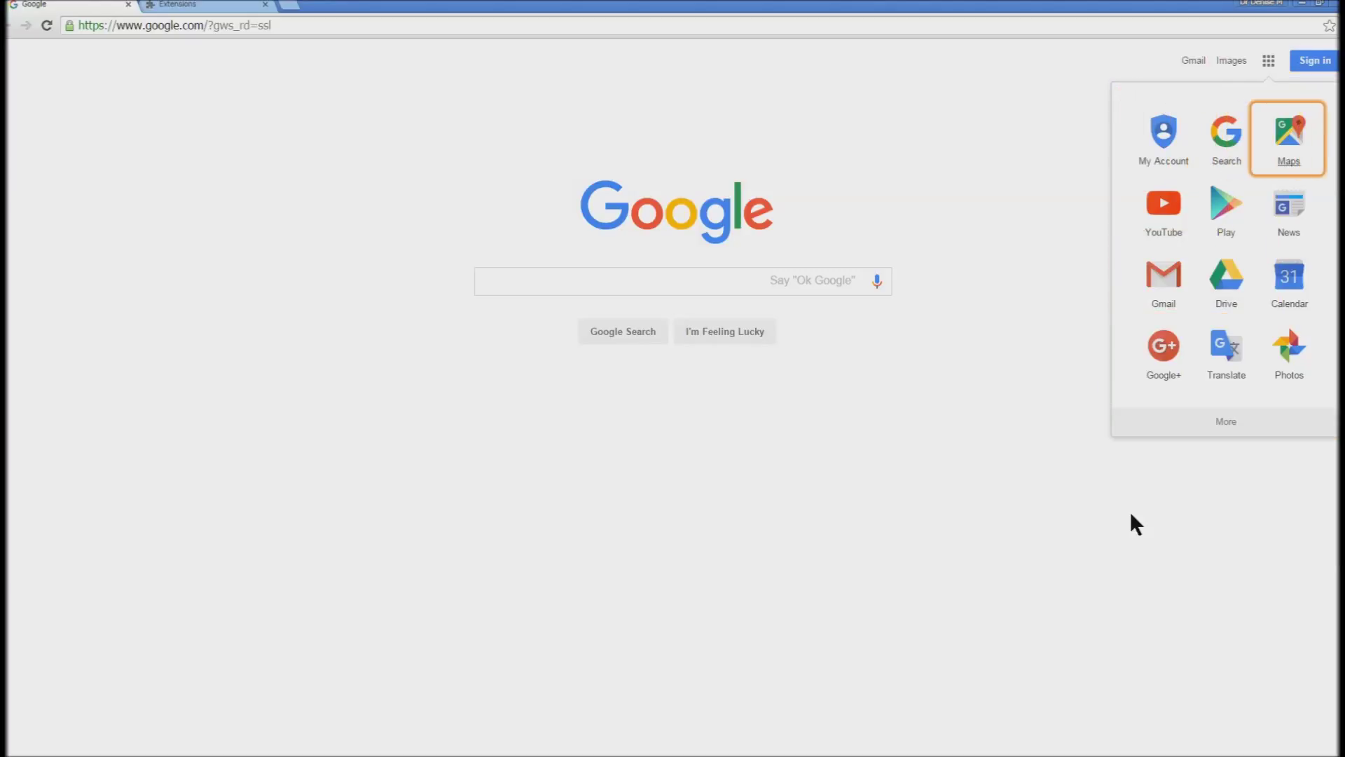
pyautogui.press('Tab')
pyautogui.press('Tab')
pyautogui.press('Tab')
pyautogui.press('Tab')
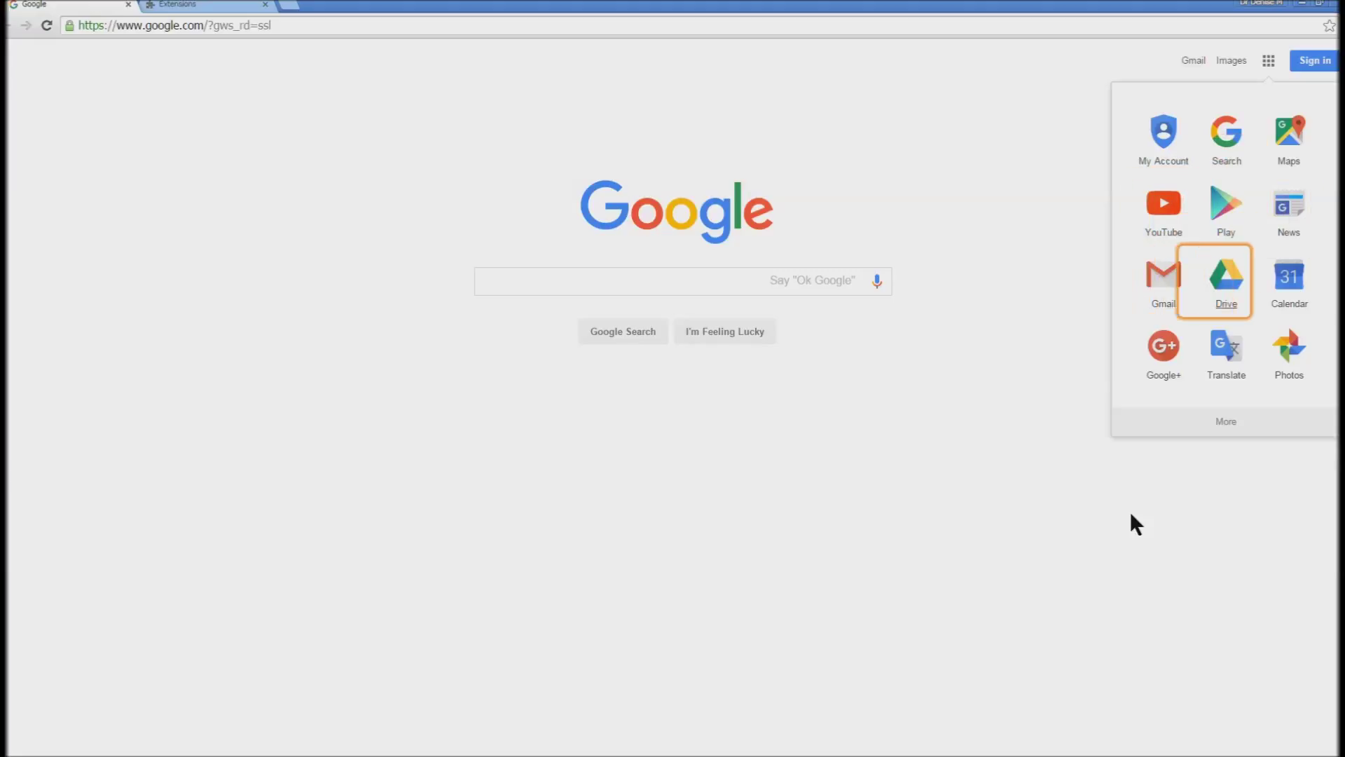
pyautogui.press('Return')
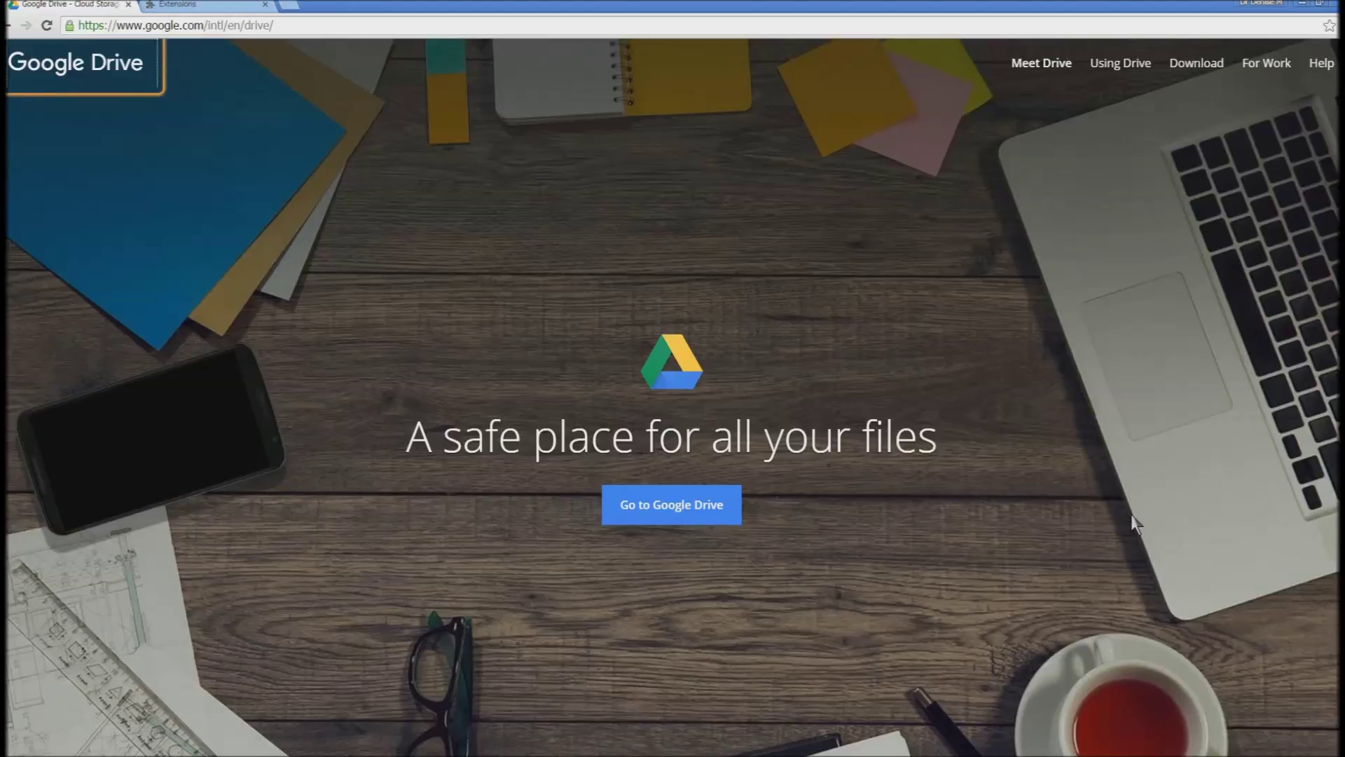
# - Choose Go to Google Drive on the landing page to reach the sign-in page
pyautogui.press('Tab')
pyautogui.press('Tab')
pyautogui.press('Tab')
pyautogui.press('Tab')
pyautogui.press('Tab')
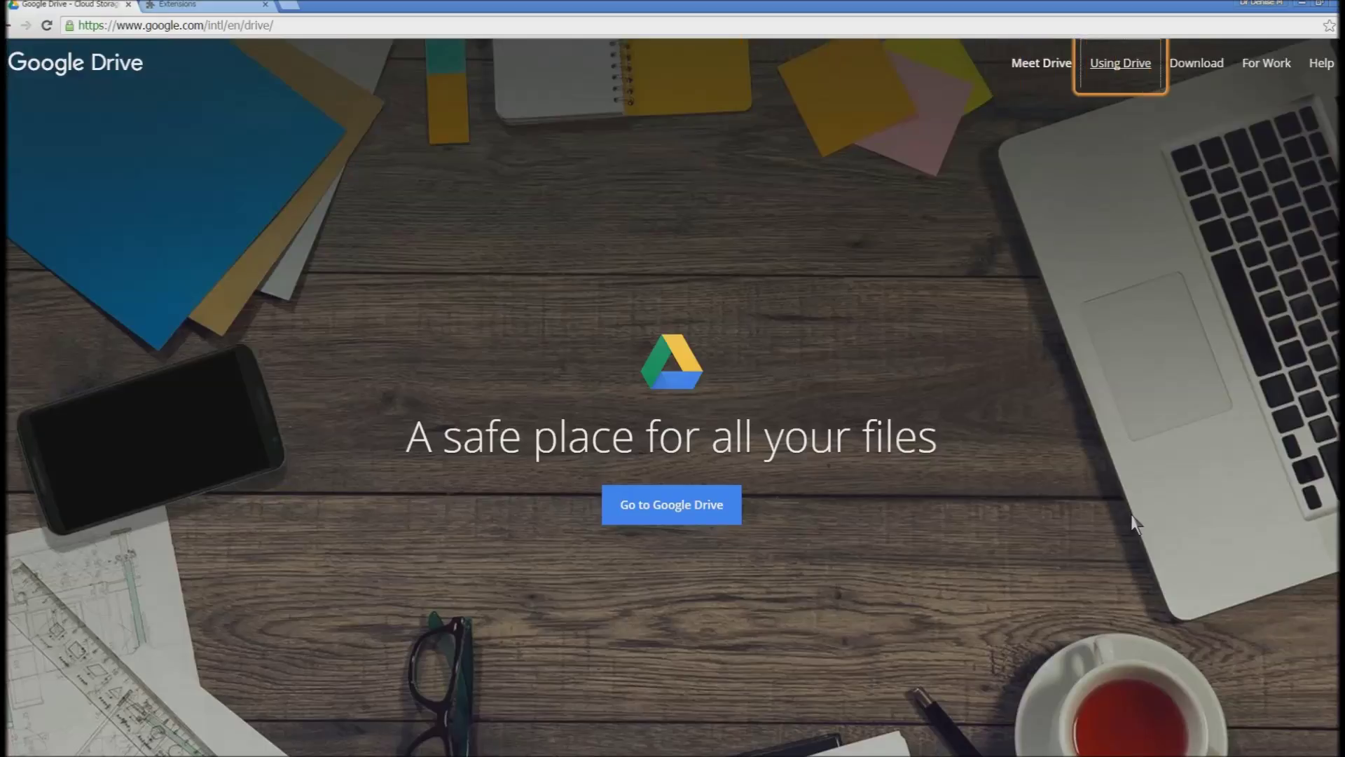
pyautogui.press('Tab')
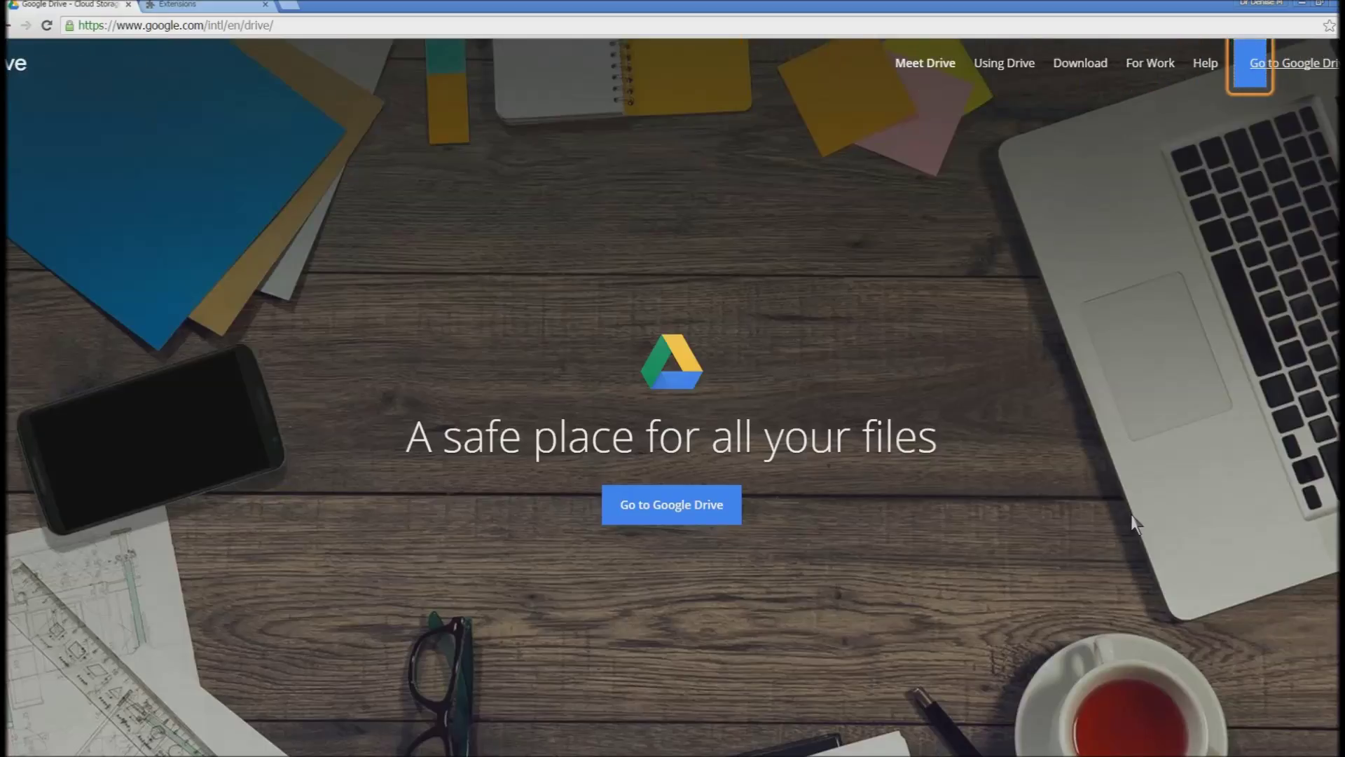
pyautogui.press('Tab')
pyautogui.press('Return')
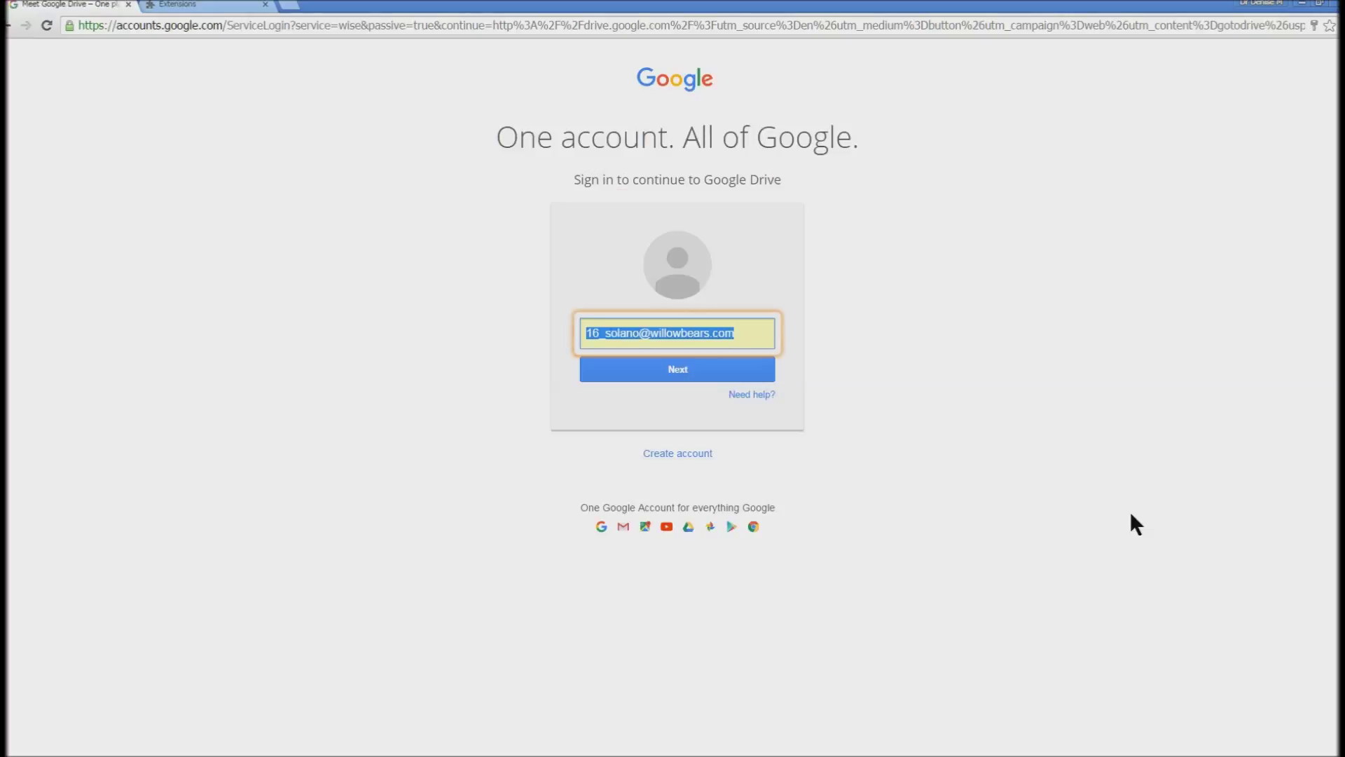
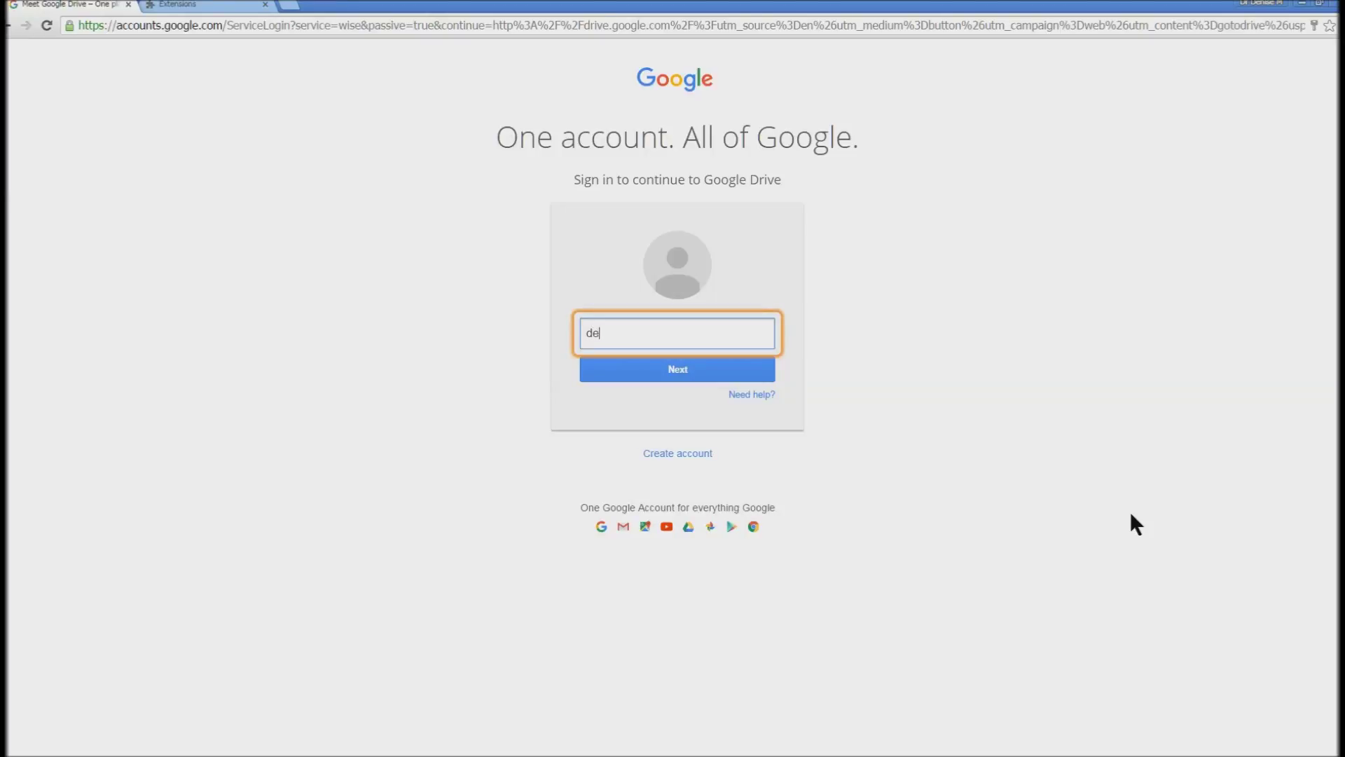
# - Enter the account e-mail and the account password, then sign in
pyautogui.press('Tab')
pyautogui.press('Return')
pyautogui.write('••••••••••')
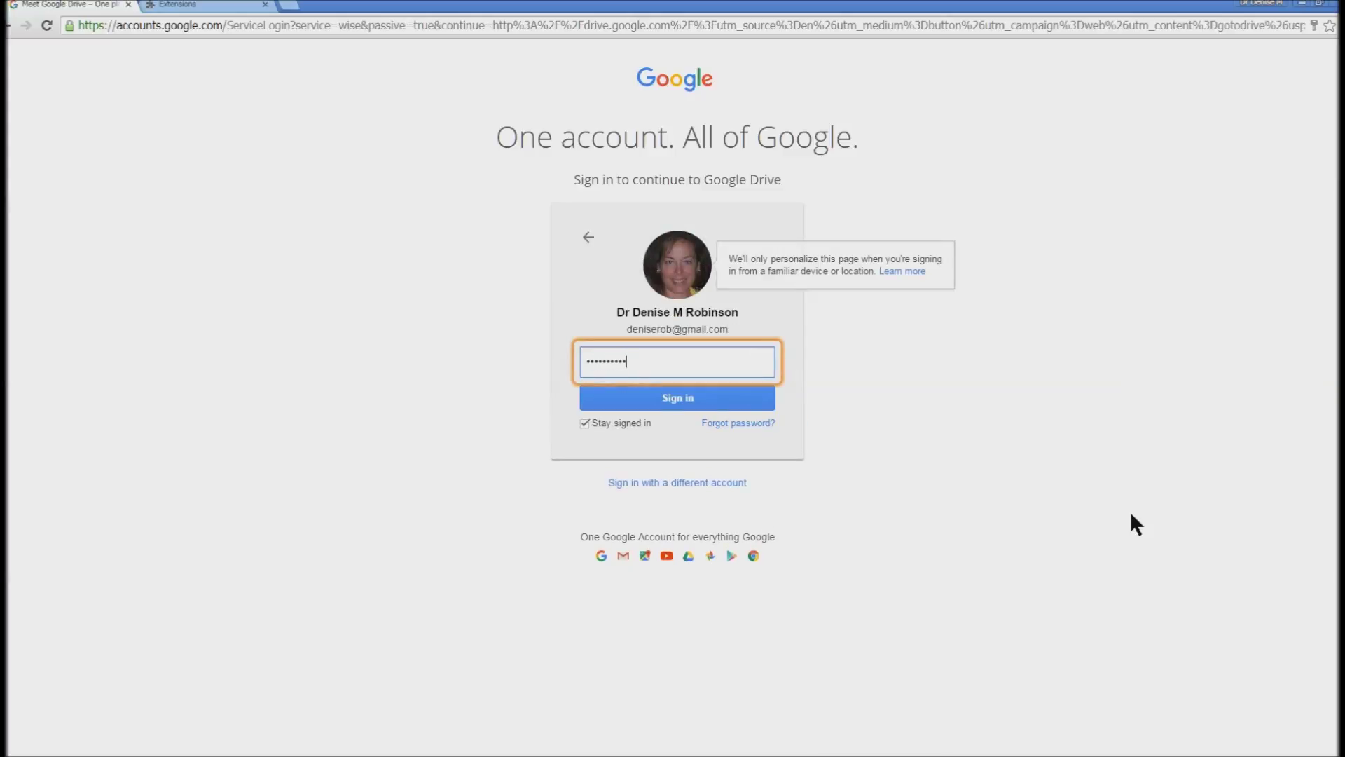
pyautogui.press('Return')
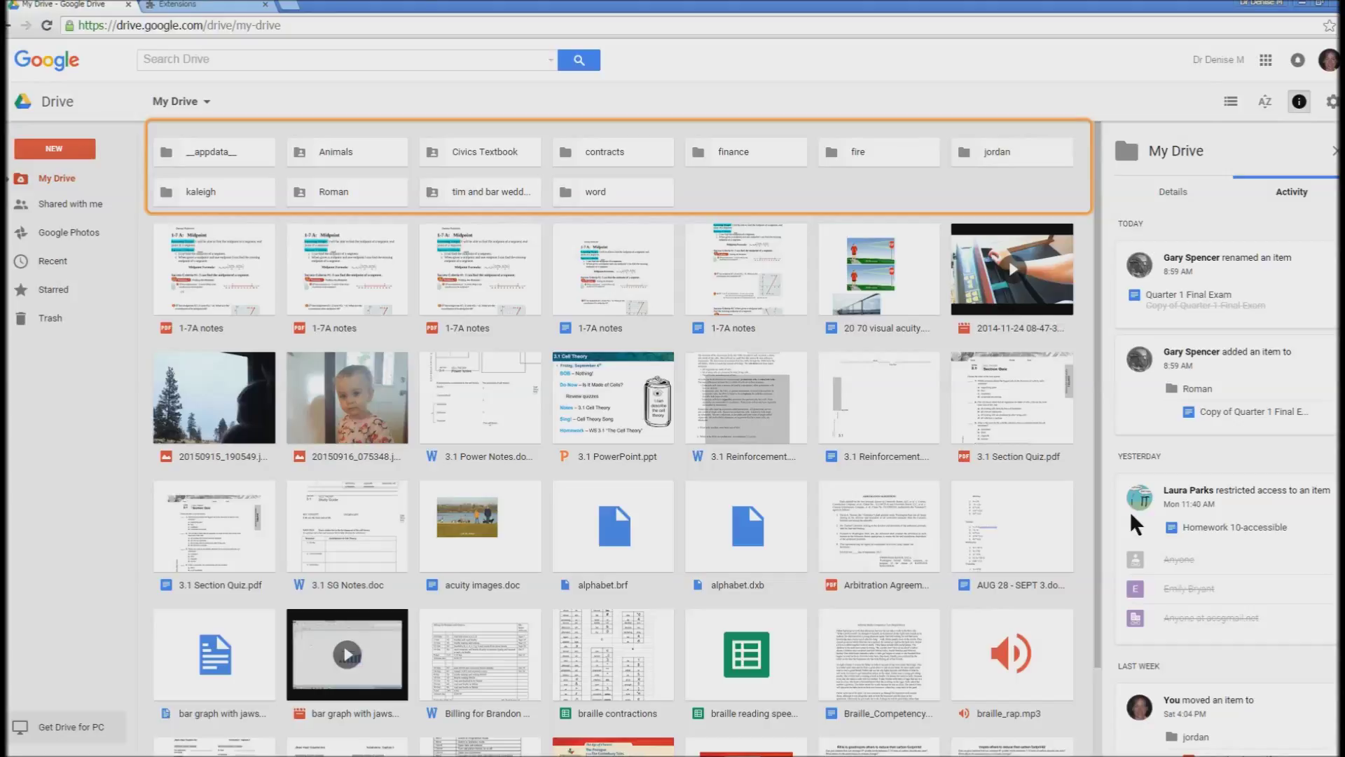
# - Open the 'word' folder in My Drive and select the Apply Character Formats document
pyautogui.press('Down')
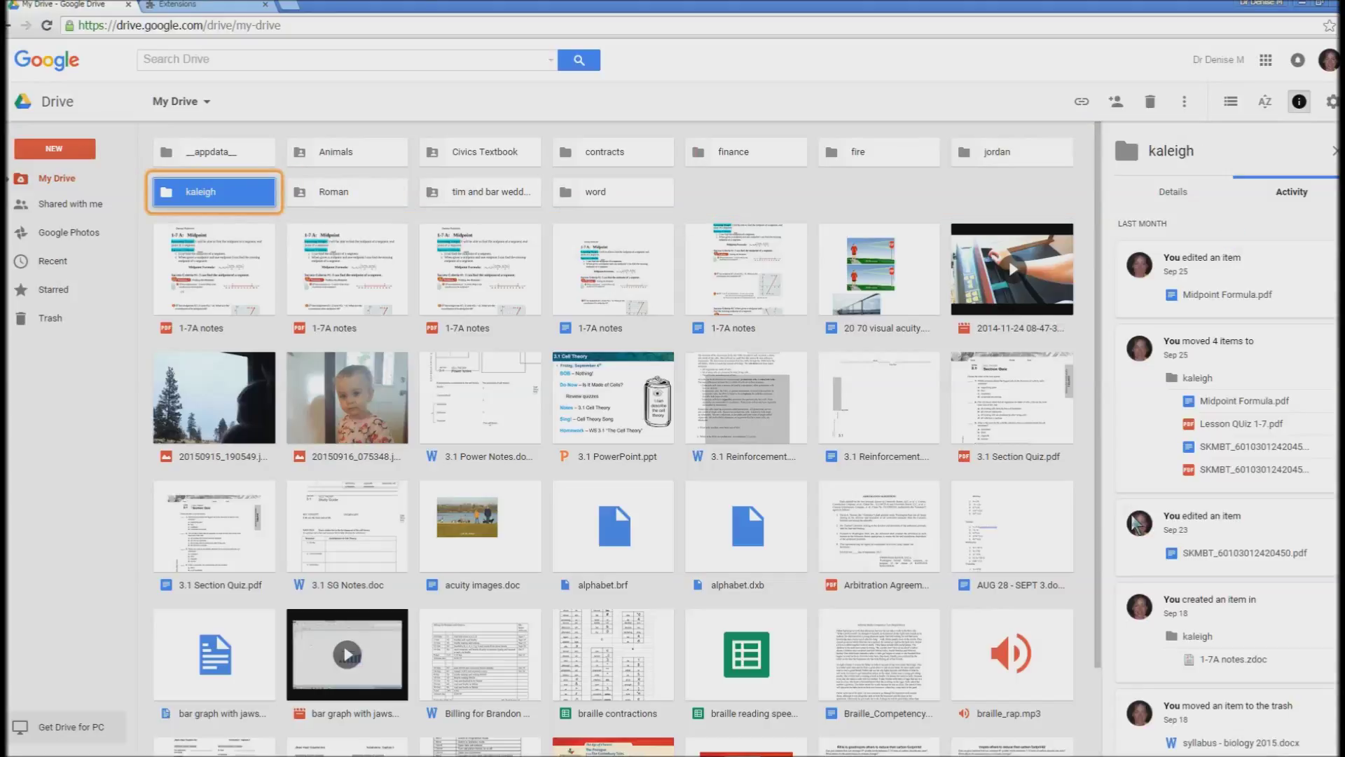
pyautogui.press('Right')
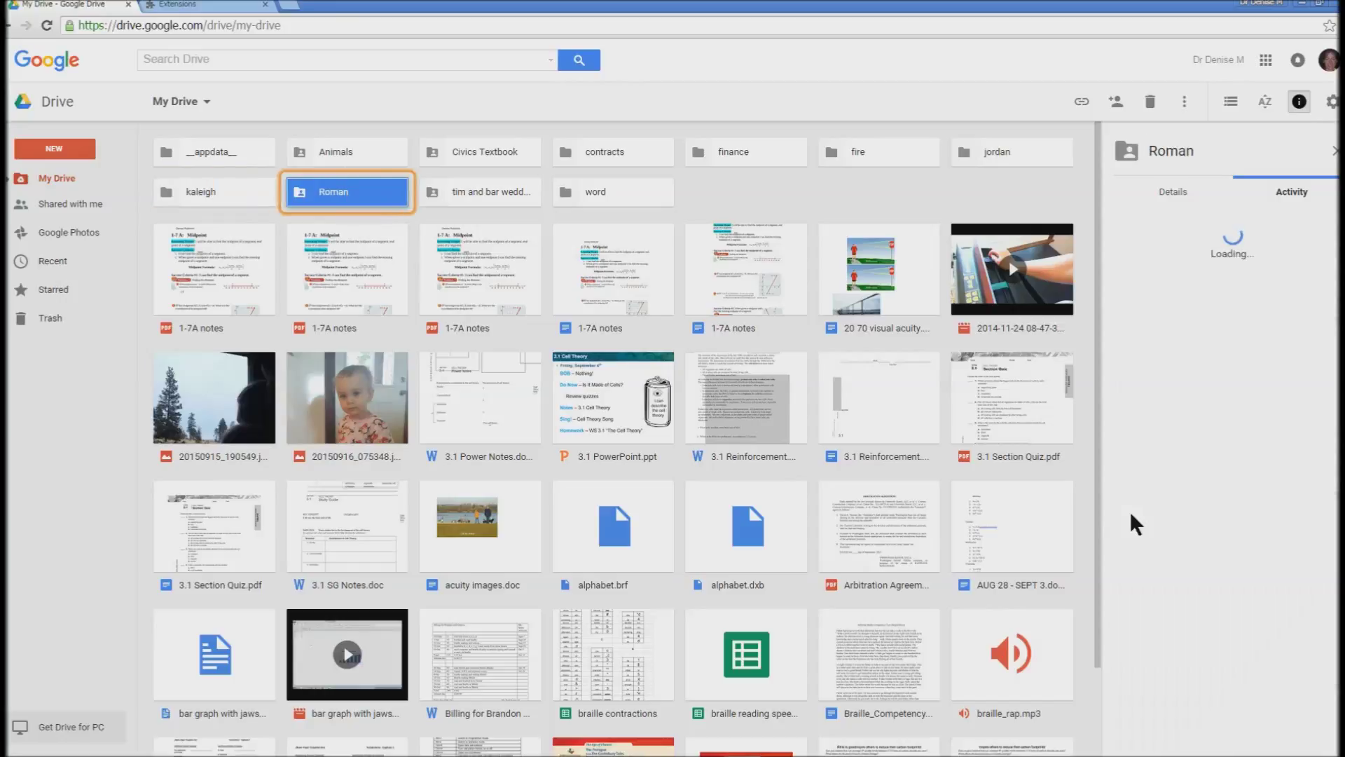
pyautogui.press('Right')
pyautogui.press('Right')
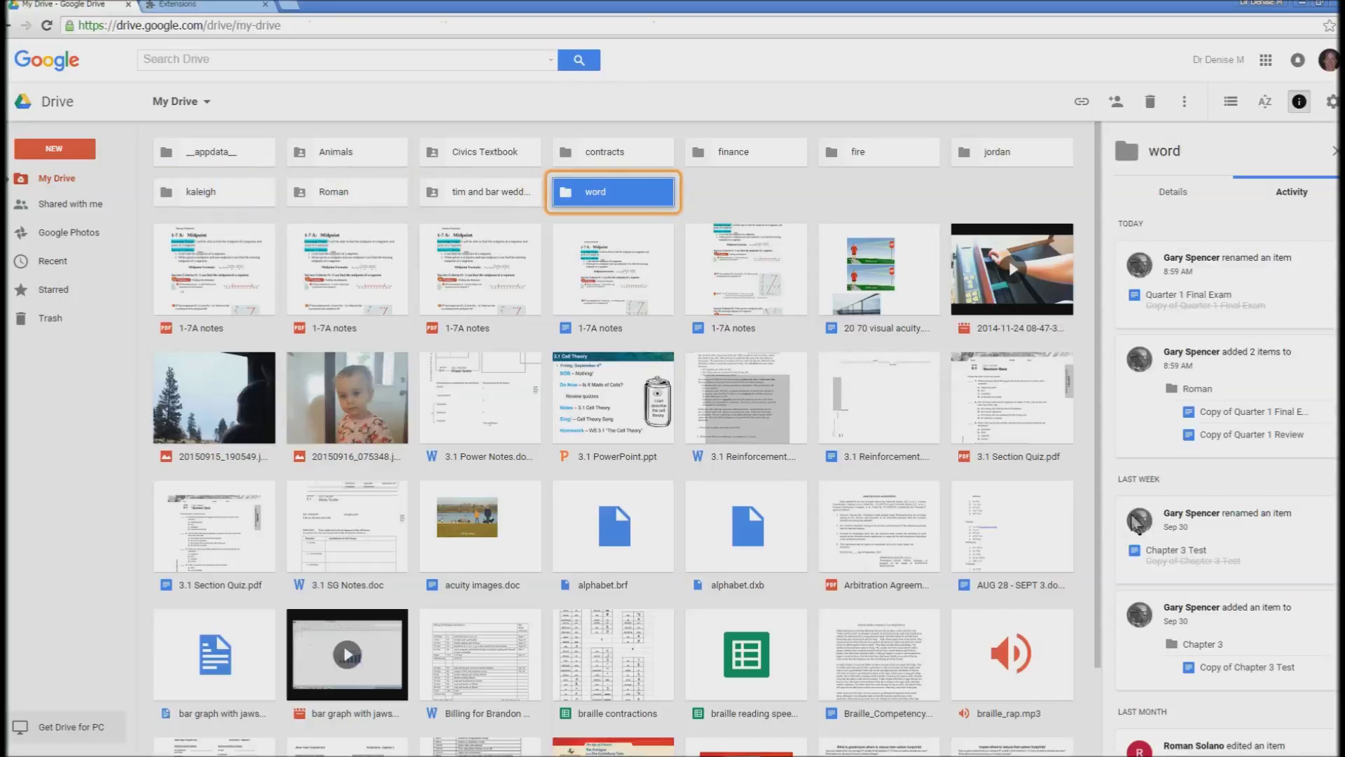
pyautogui.press('Return')
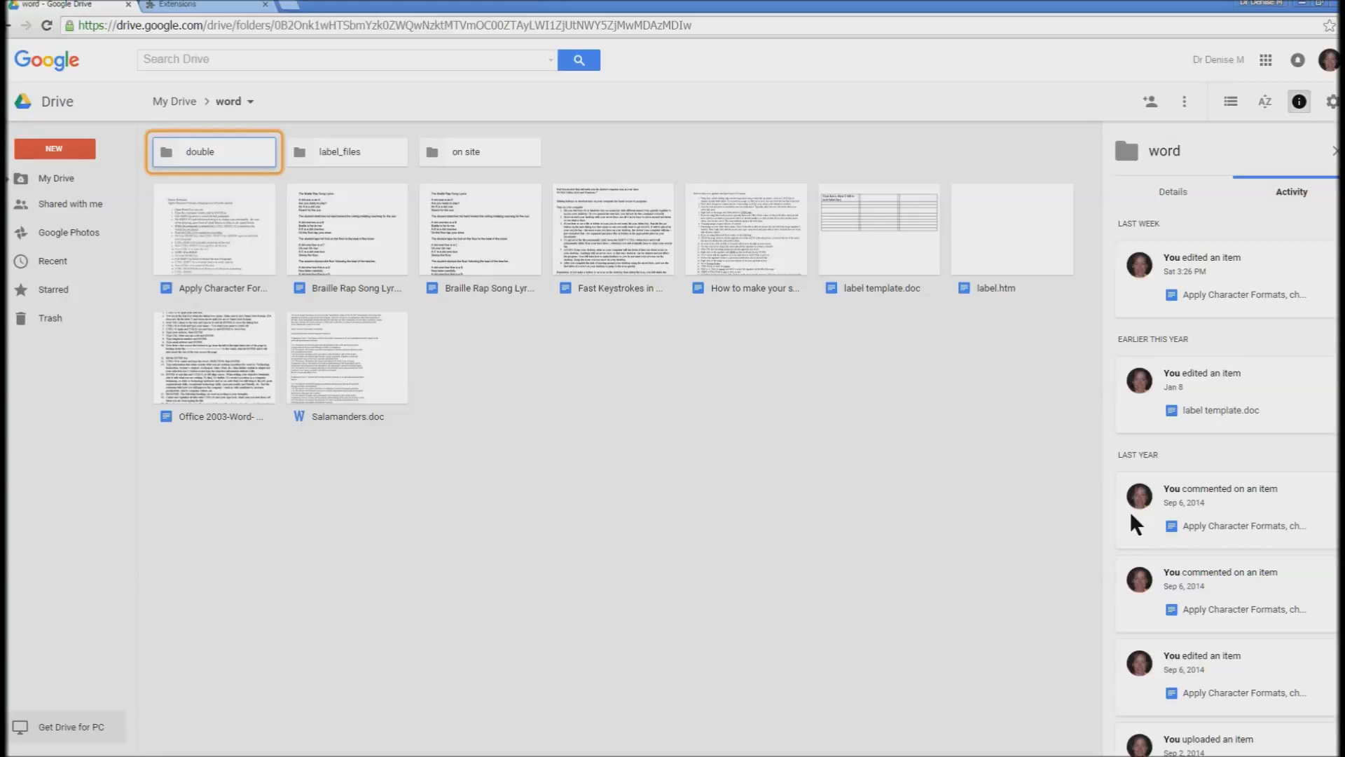
pyautogui.press('Down')
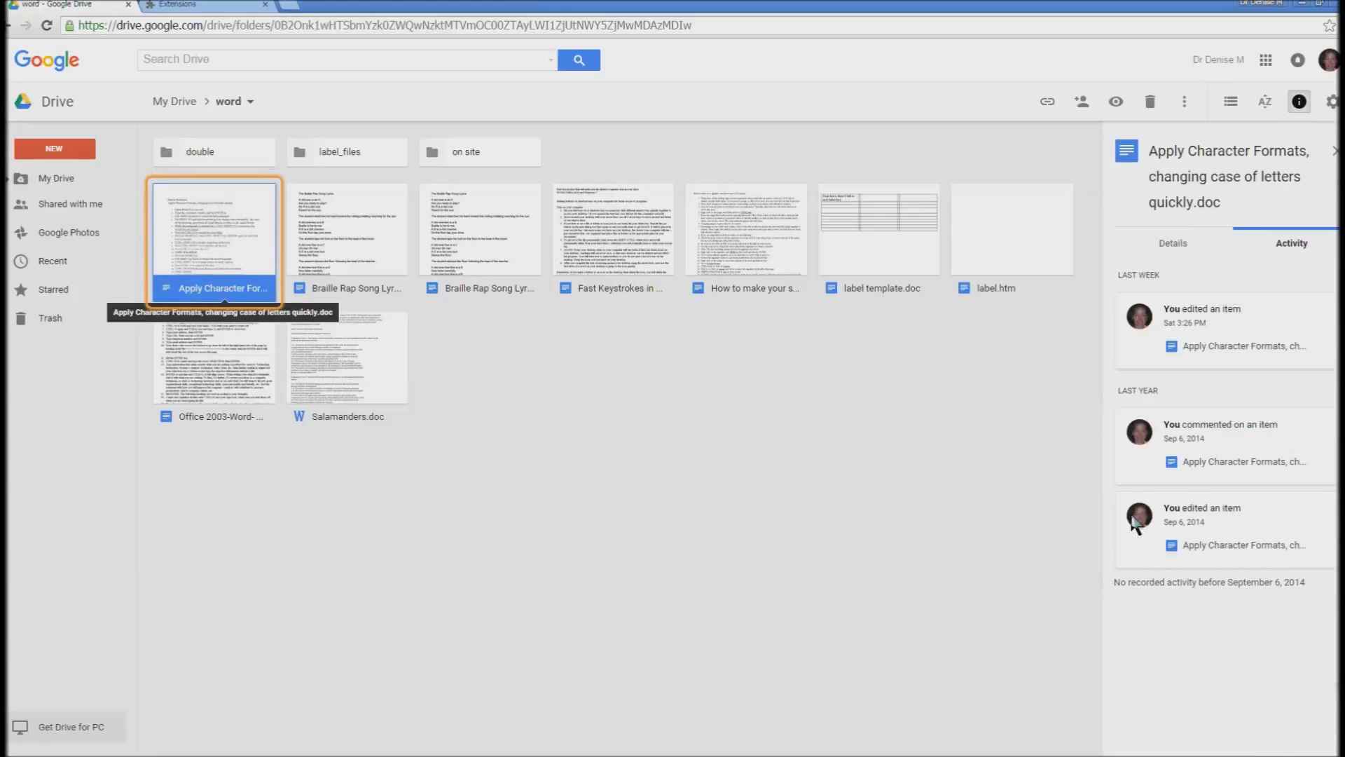
# - Open 'Apply Character Formats, changing case of letters quickly.doc' with Google Docs from its context menu
pyautogui.hotkey('shift', 'F10')
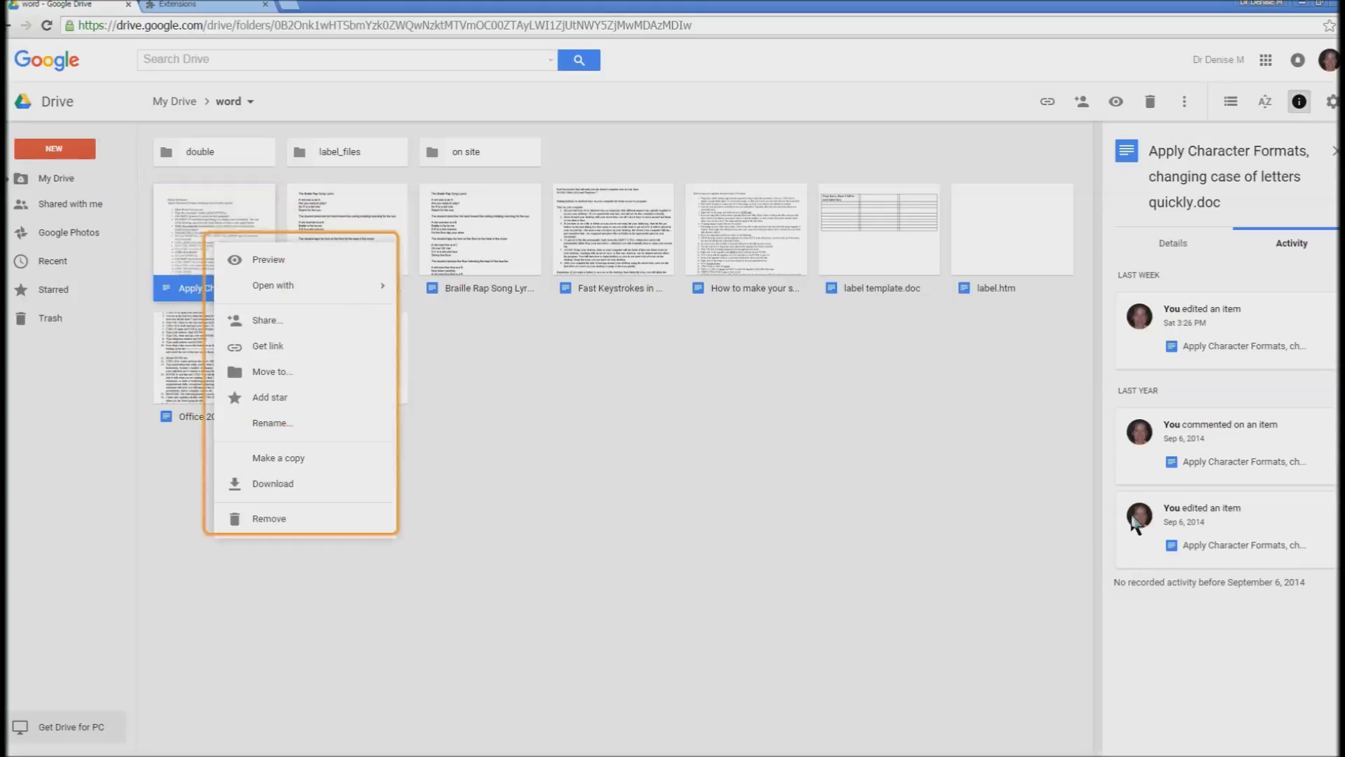
pyautogui.press('Down')
pyautogui.press('Down')
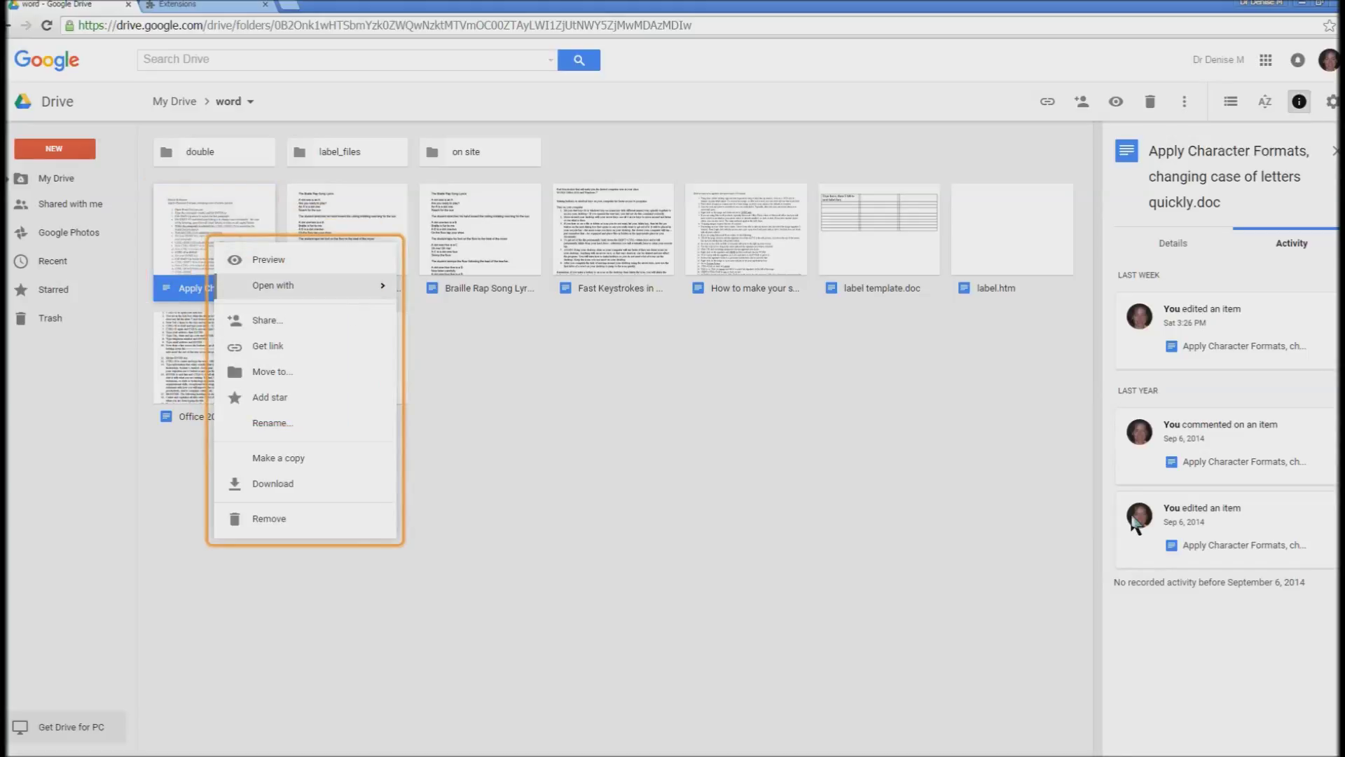
pyautogui.press('Right')
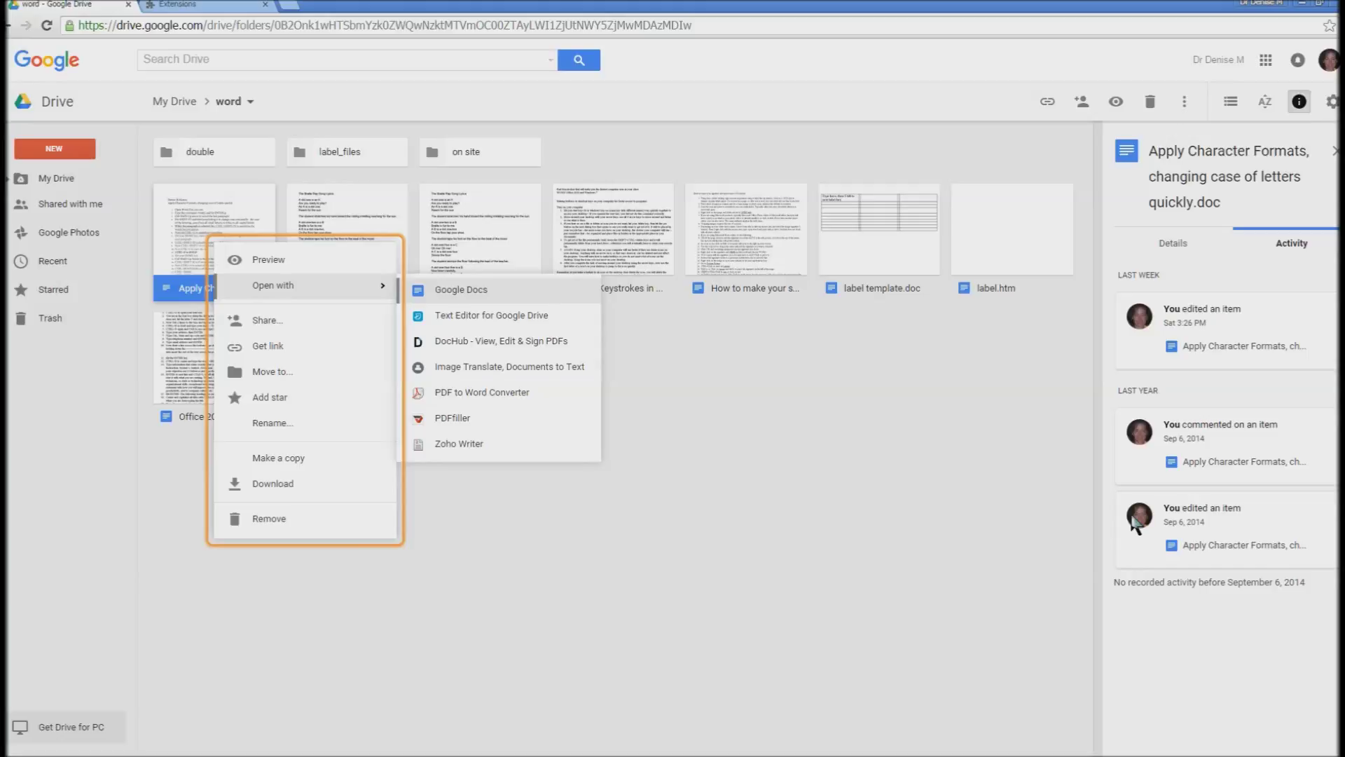
pyautogui.press('Return')
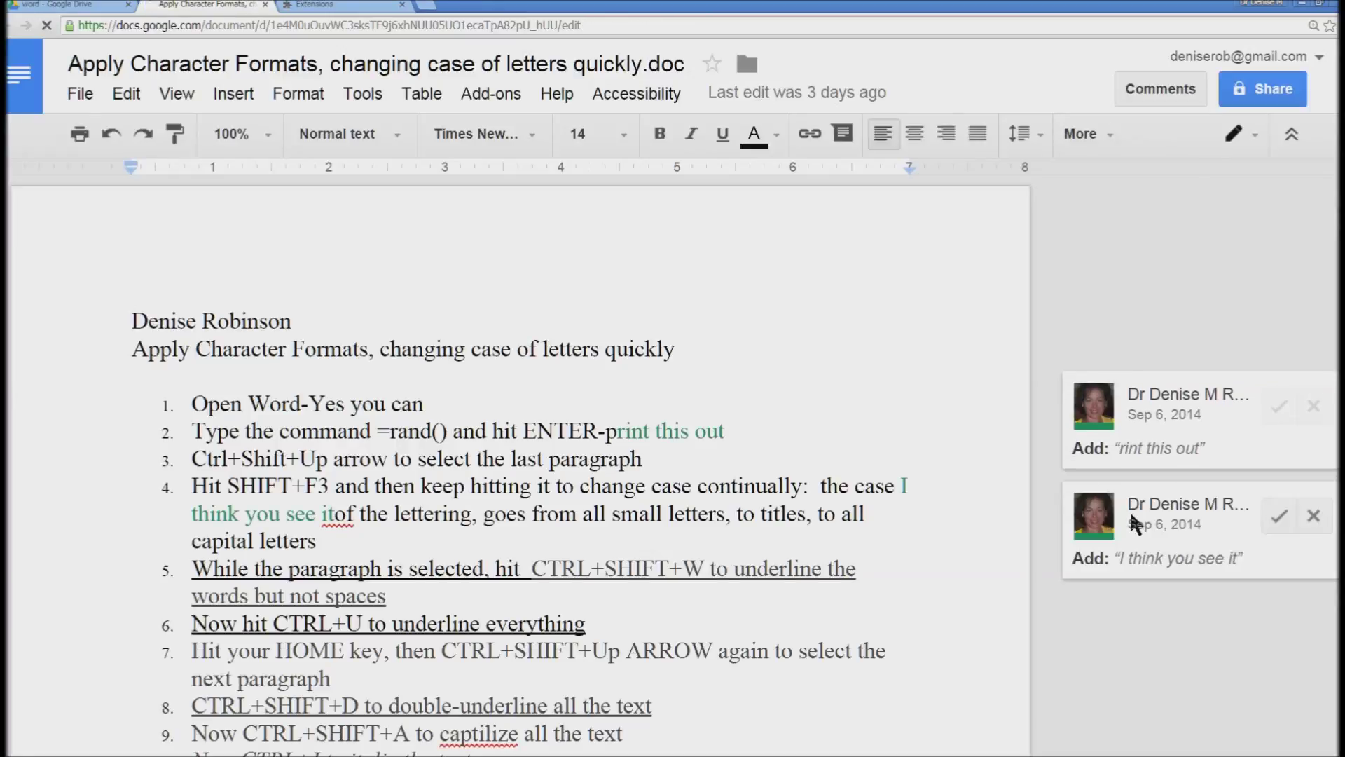
# - Add 10/6/2015 on a new line below the author name and start printing
pyautogui.moveTo(1133, 520)
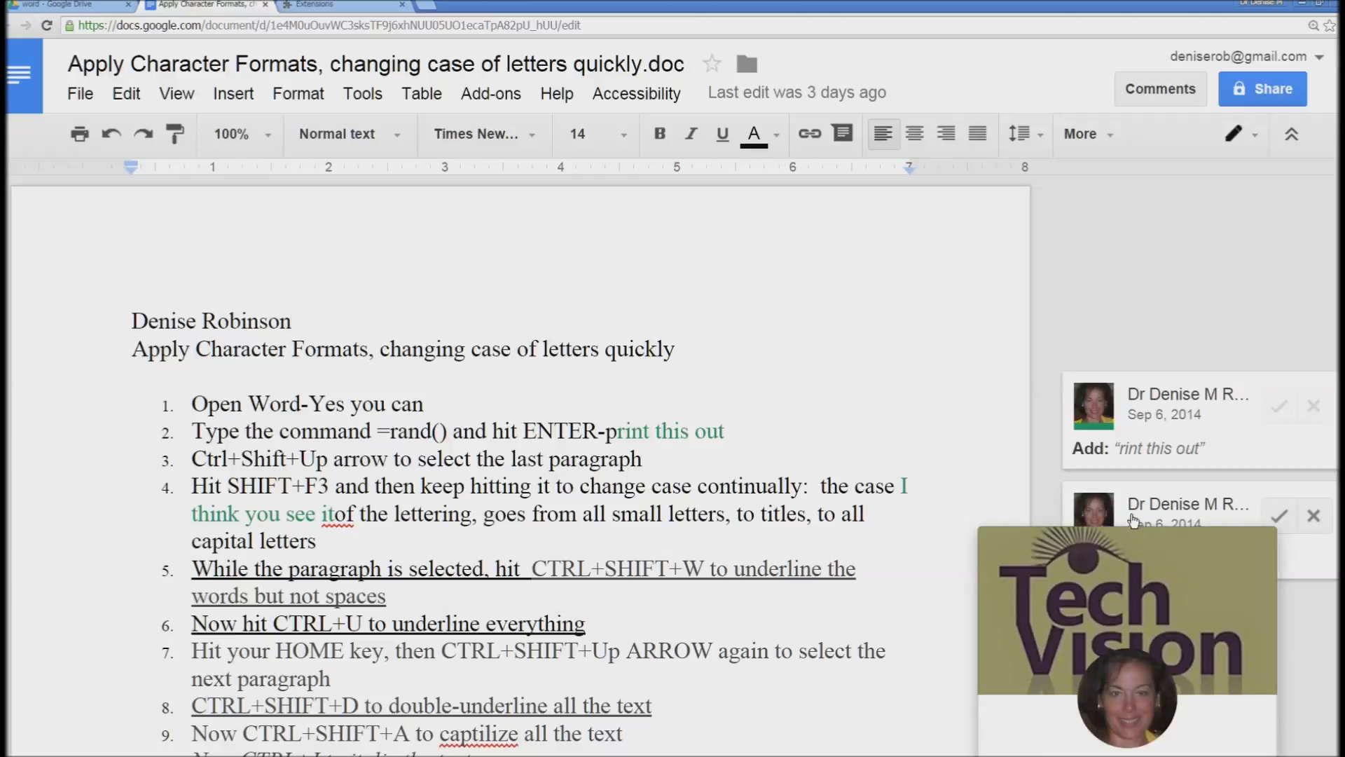
pyautogui.press('Return')
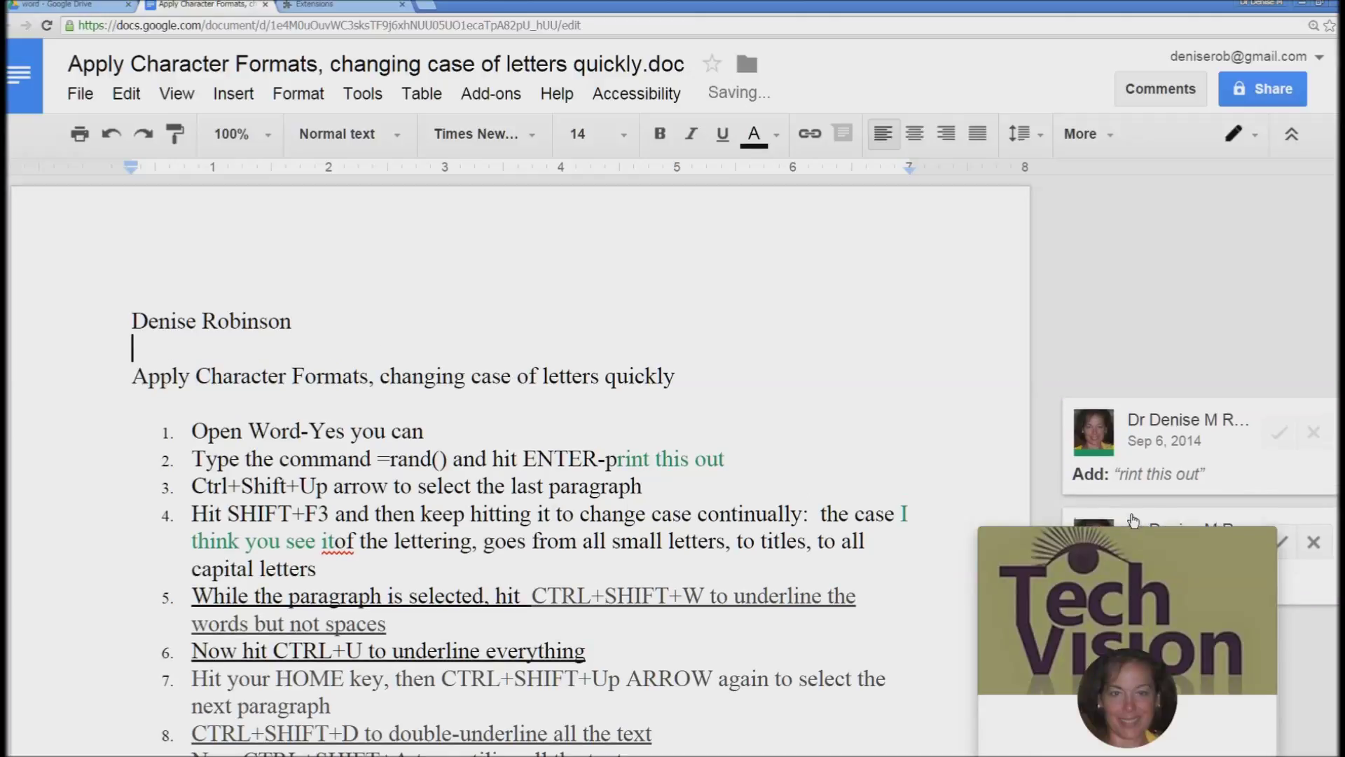
pyautogui.write('10/6')
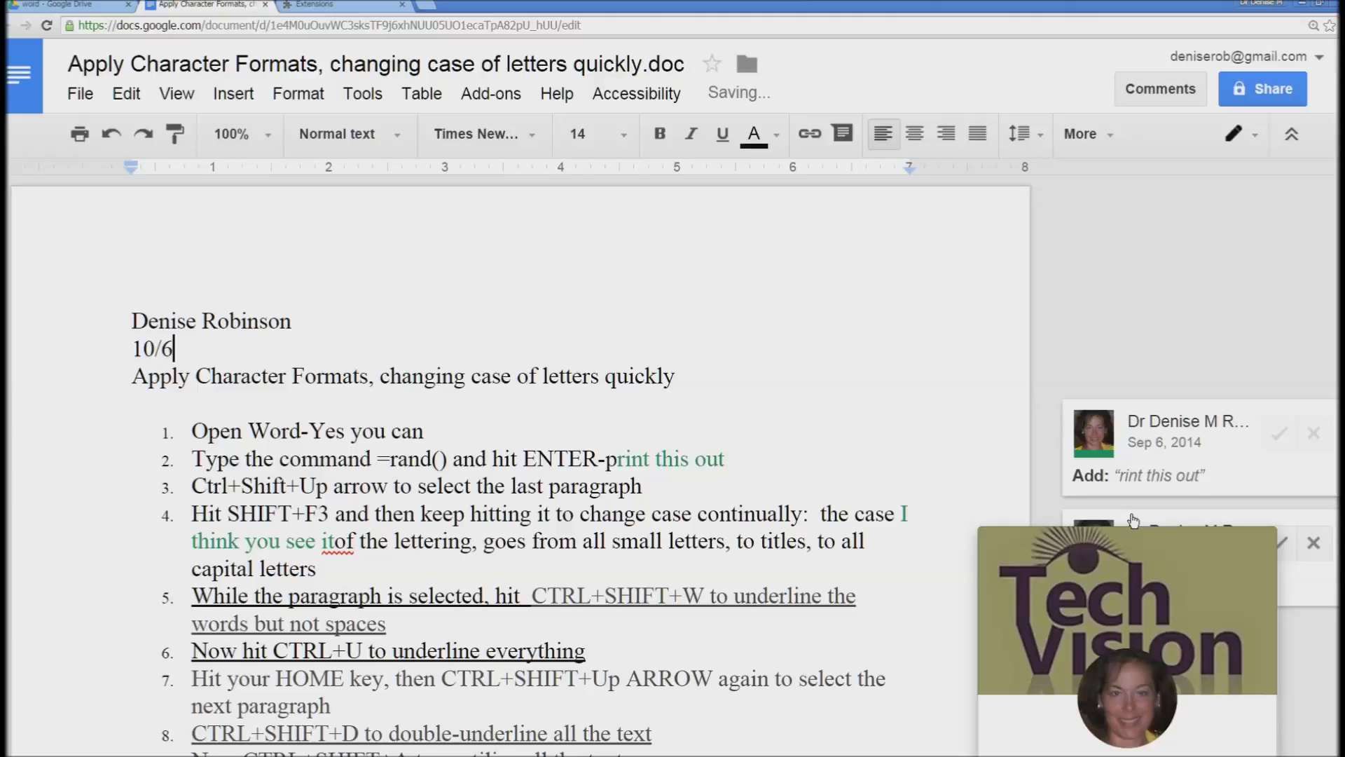
pyautogui.write('/2015')
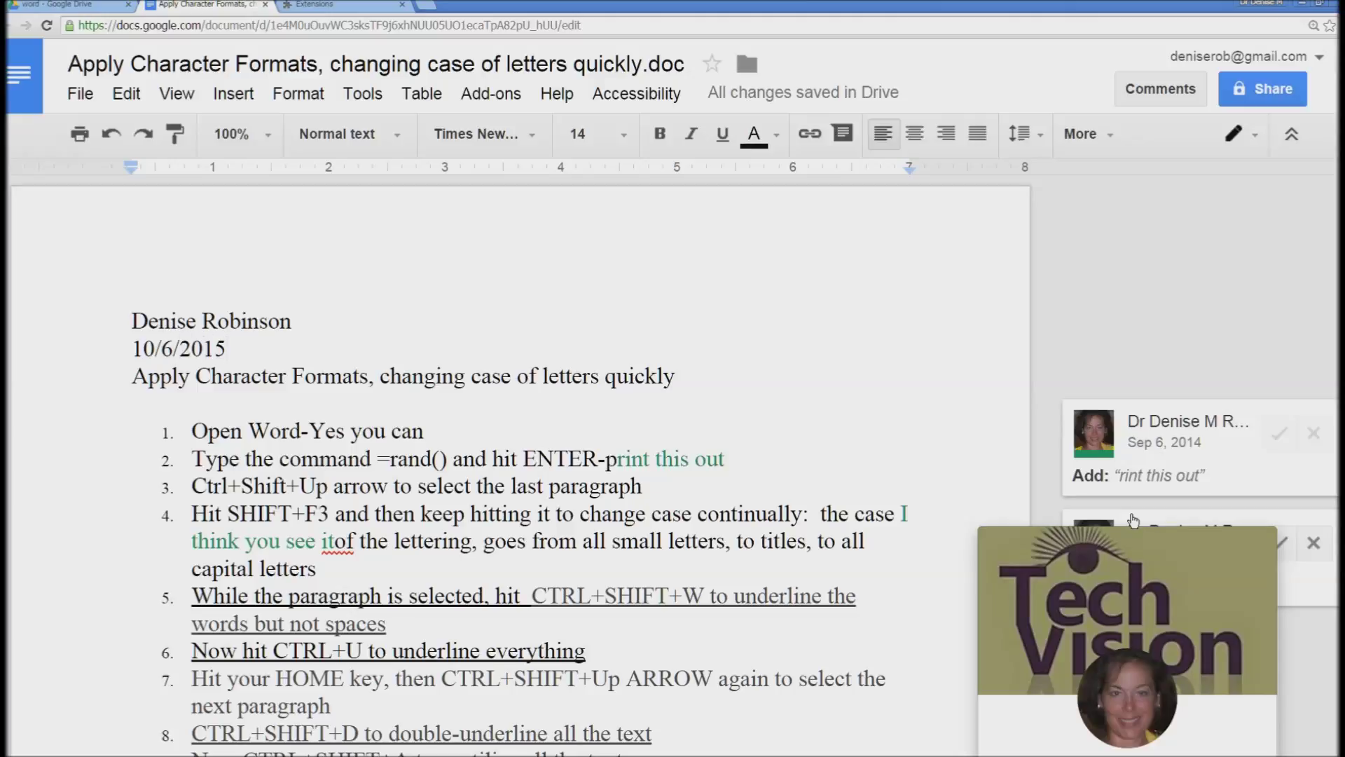
pyautogui.press('F5')
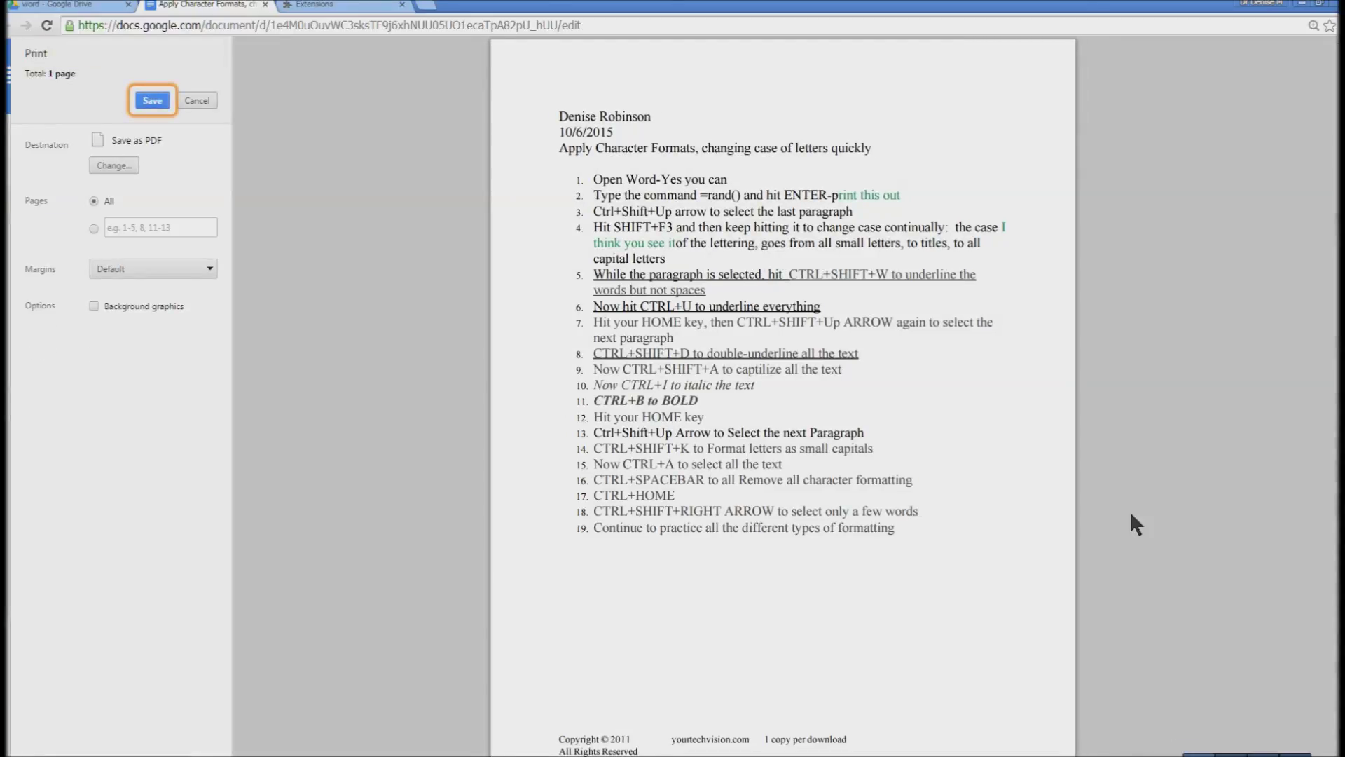
# - Set the print destination to Save as PDF under Local Destinations
pyautogui.press('Tab')
pyautogui.press('Tab')
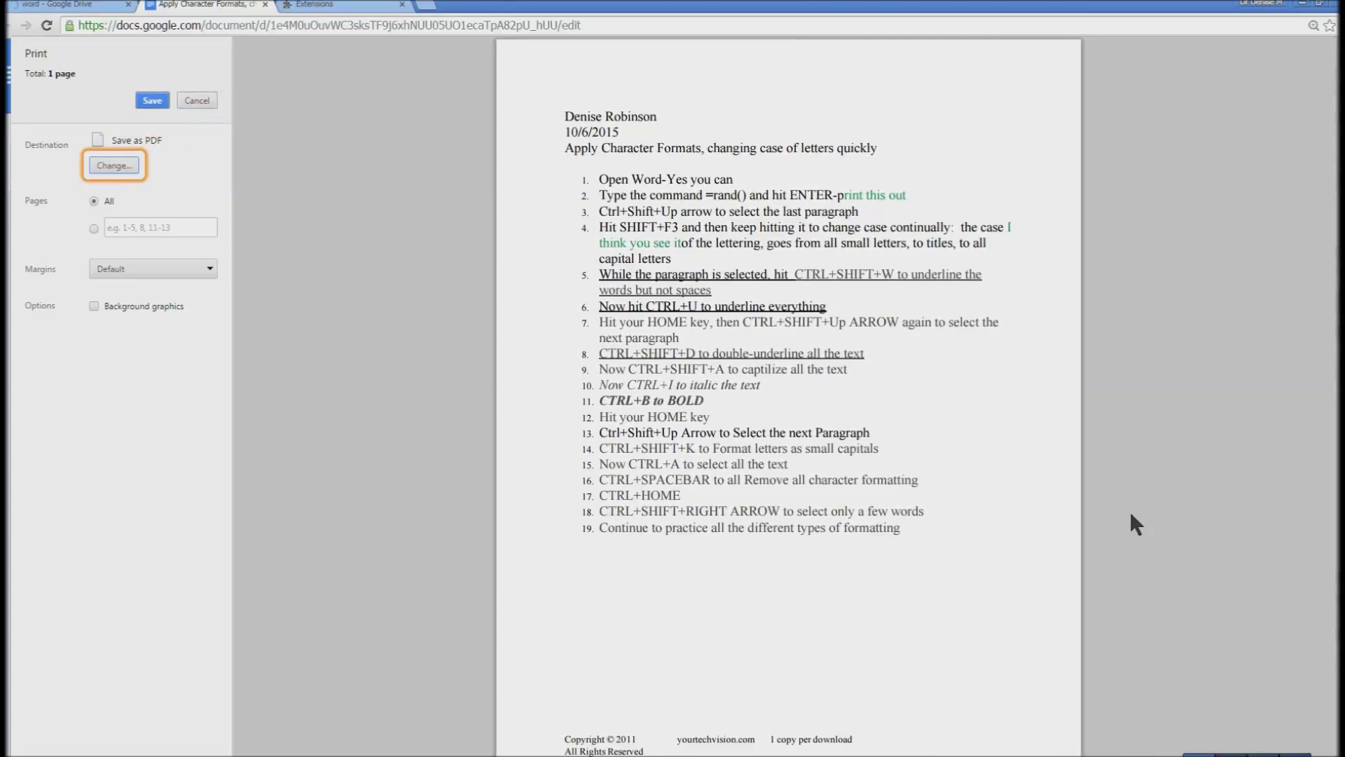
pyautogui.press('Return')
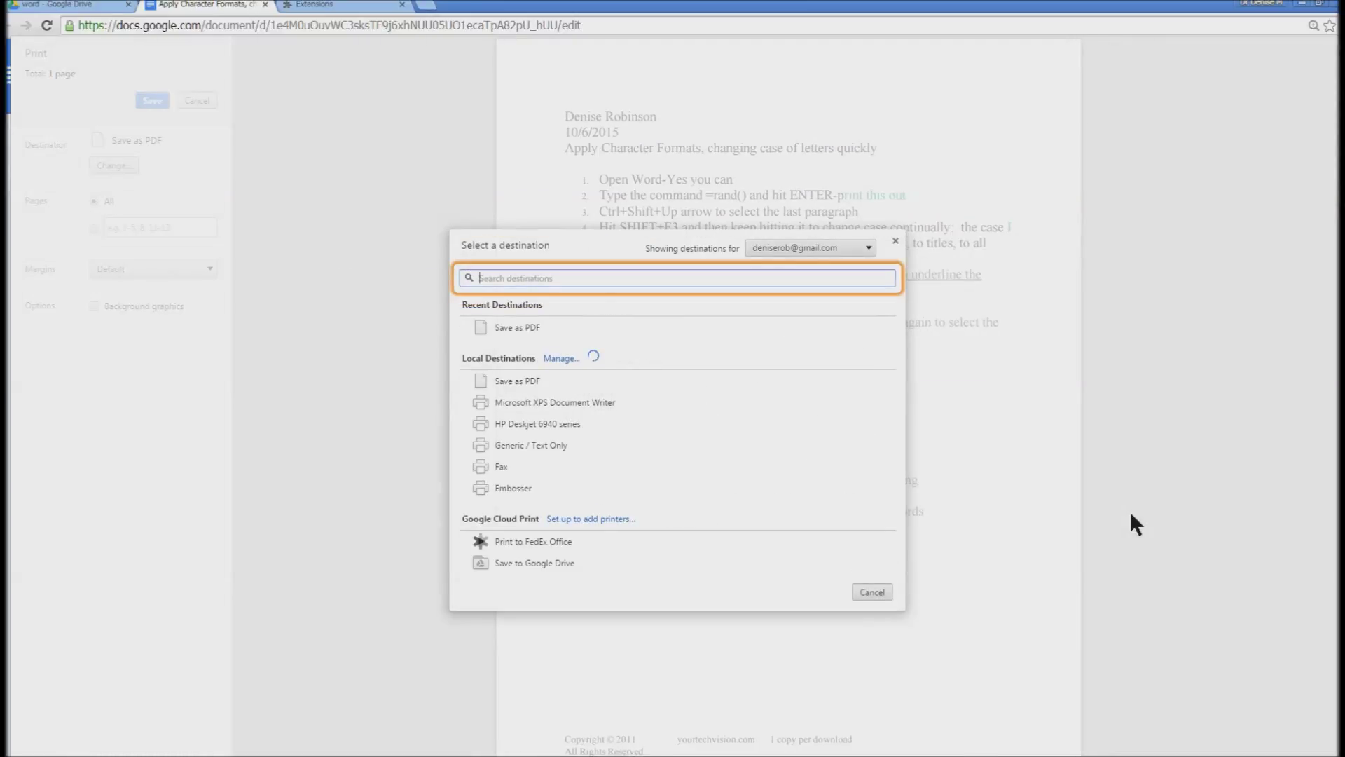
pyautogui.press('Tab')
pyautogui.press('Tab')
pyautogui.press('Tab')
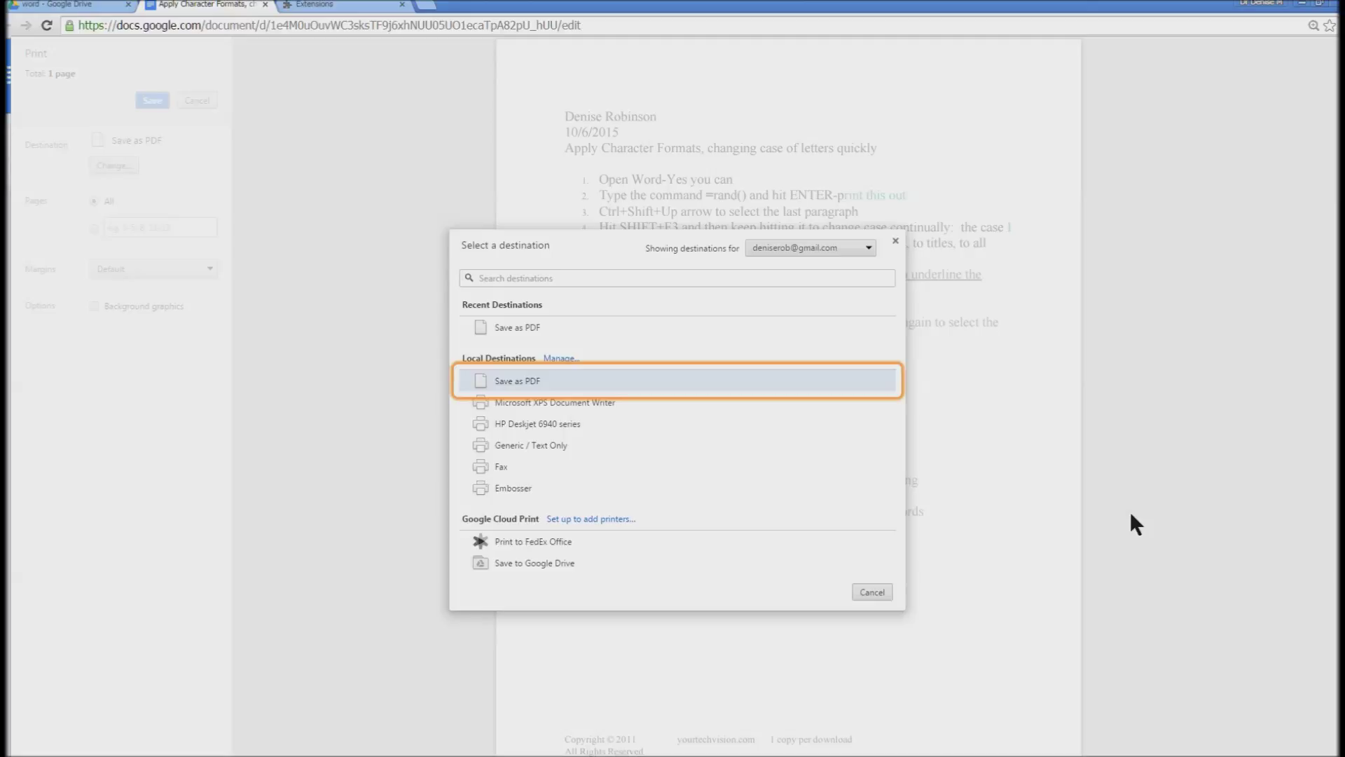
pyautogui.press('Return')
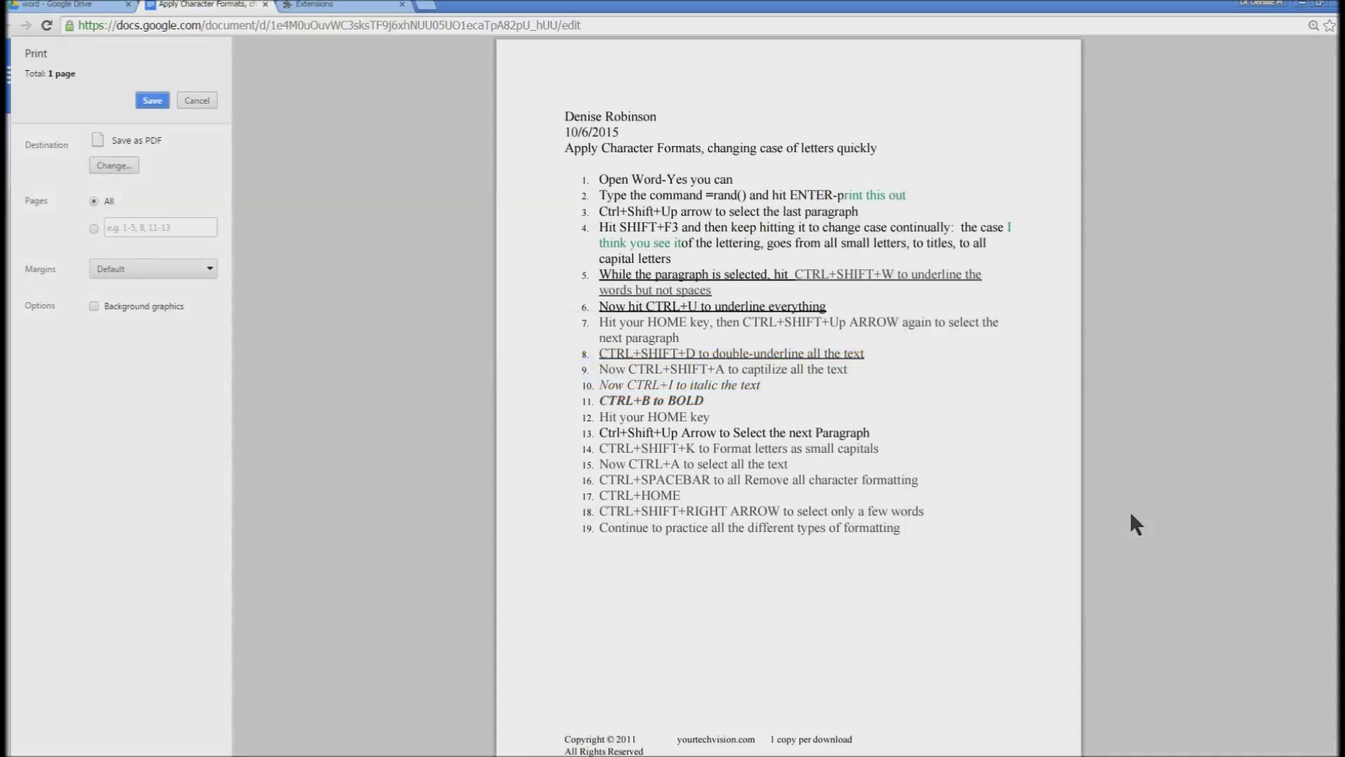